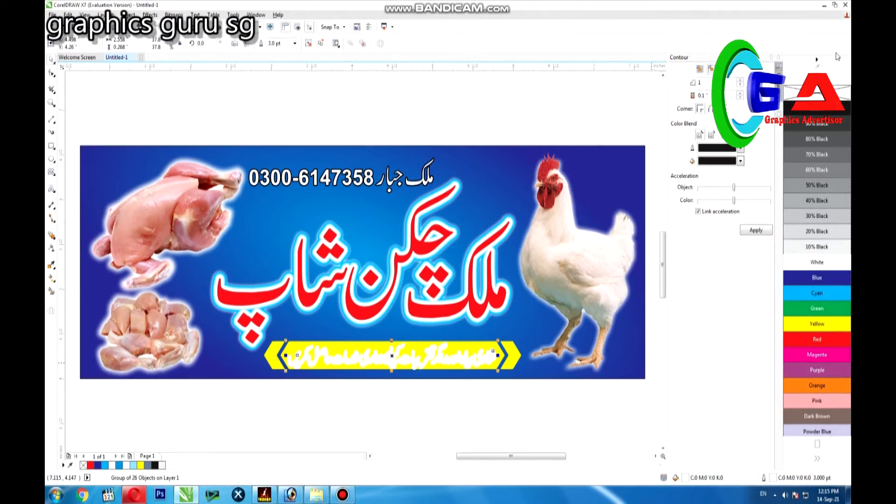
# Convert the outline of the slogan lettering on the yellow ribbon to objects and fill the lettering red
pyautogui.hotkey('ctrl', 'shift', 'q')
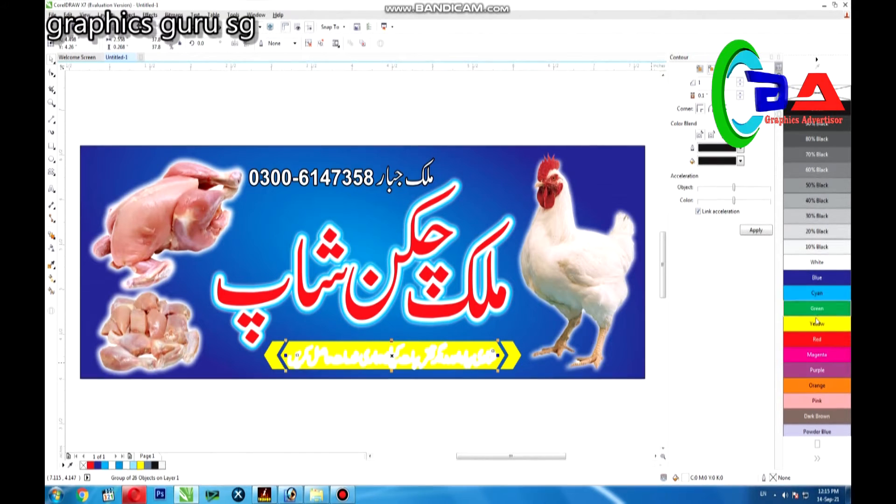
pyautogui.click(806, 345)
pyautogui.click(217, 417)
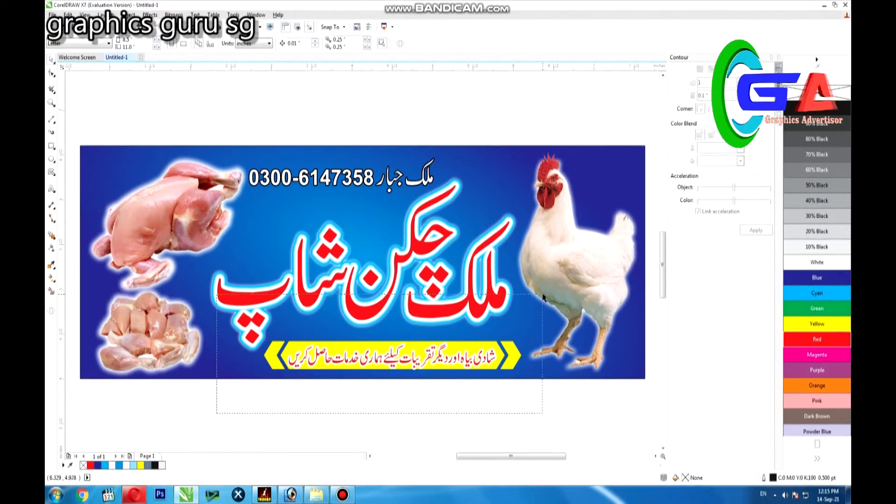
# Move the yellow slogan ribbon with its lettering off the banner to just below its lower edge
pyautogui.moveTo(542, 296); pyautogui.dragTo(556, 285)
pyautogui.moveTo(460, 357); pyautogui.dragTo(465, 356)
pyautogui.click(347, 283)
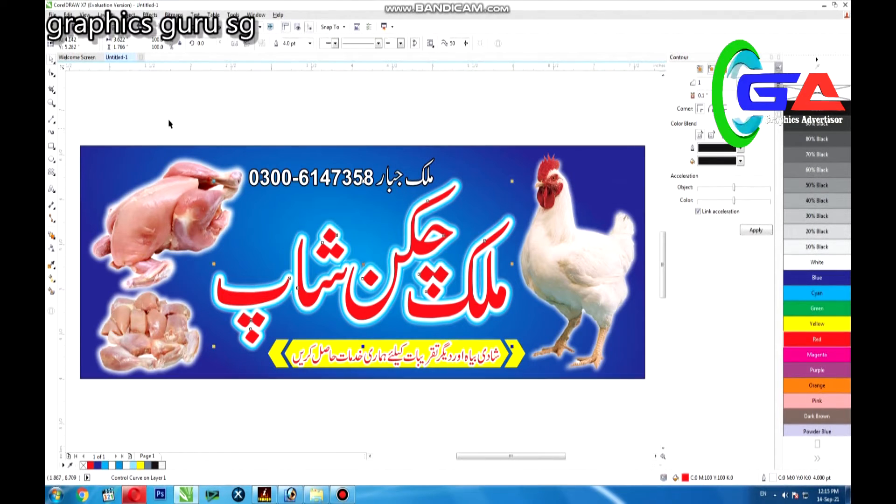
pyautogui.moveTo(184, 421); pyautogui.dragTo(555, 322)
pyautogui.moveTo(486, 345); pyautogui.dragTo(464, 426)
# Enlarge the shop title together with the contact line and reposition them between the chicken photos
pyautogui.moveTo(185, 398); pyautogui.dragTo(532, 232)
pyautogui.moveTo(556, 172); pyautogui.dragTo(556, 174)
pyautogui.moveTo(520, 354); pyautogui.dragTo(536, 376)
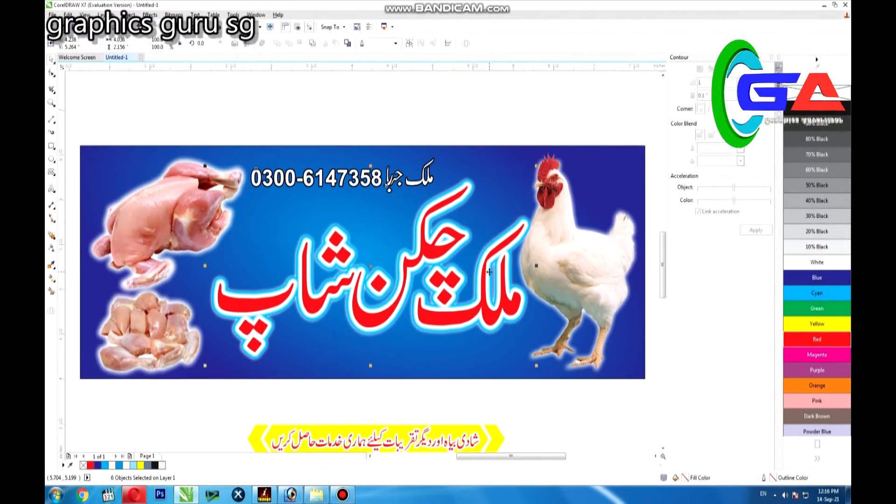
pyautogui.moveTo(489, 271); pyautogui.dragTo(481, 257)
# Move the contact line with the phone number off the banner to just above its upper edge
pyautogui.click(306, 177)
pyautogui.click(212, 128)
pyautogui.moveTo(417, 187); pyautogui.dragTo(423, 106)
# Shift the shop title slightly left and stretch it wider towards the standing hen
pyautogui.click(193, 142)
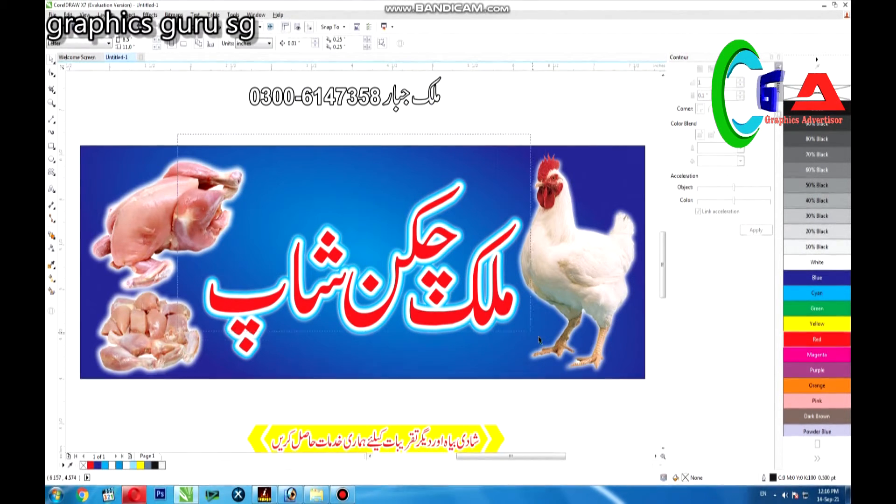
pyautogui.moveTo(539, 340); pyautogui.dragTo(563, 382)
pyautogui.press('Left')
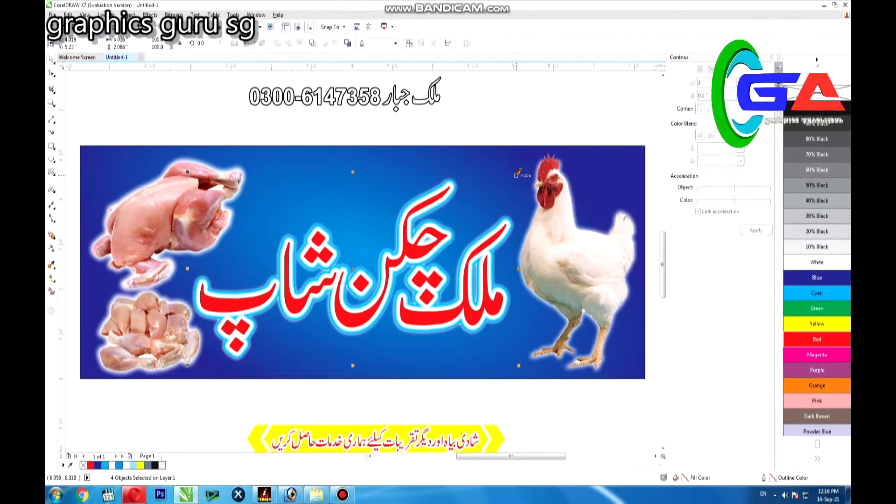
# Change the background rectangle's fountain fill to linear and colour the gradient's end node green
pyautogui.click(361, 153)
pyautogui.click(51, 278)
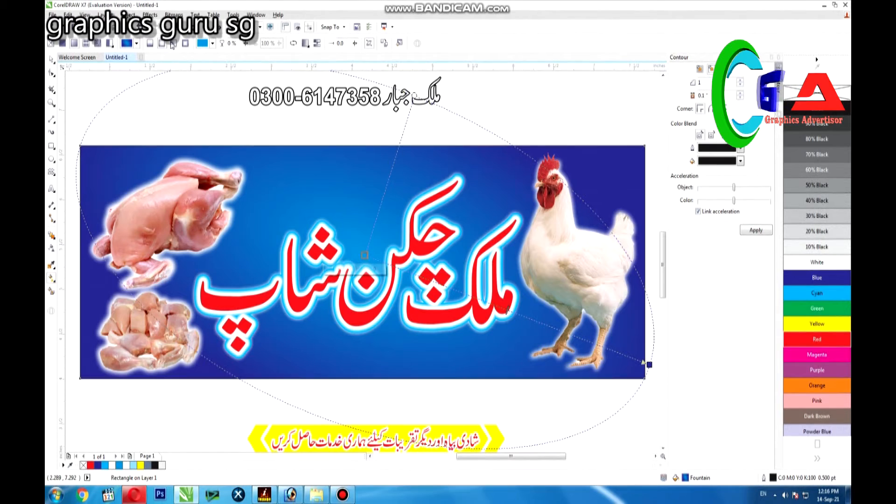
pyautogui.click(150, 45)
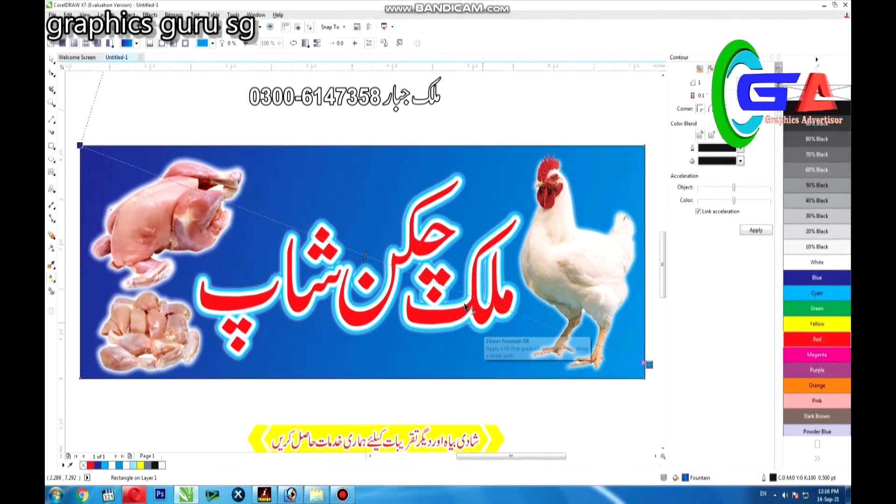
pyautogui.moveTo(785, 310); pyautogui.dragTo(523, 319)
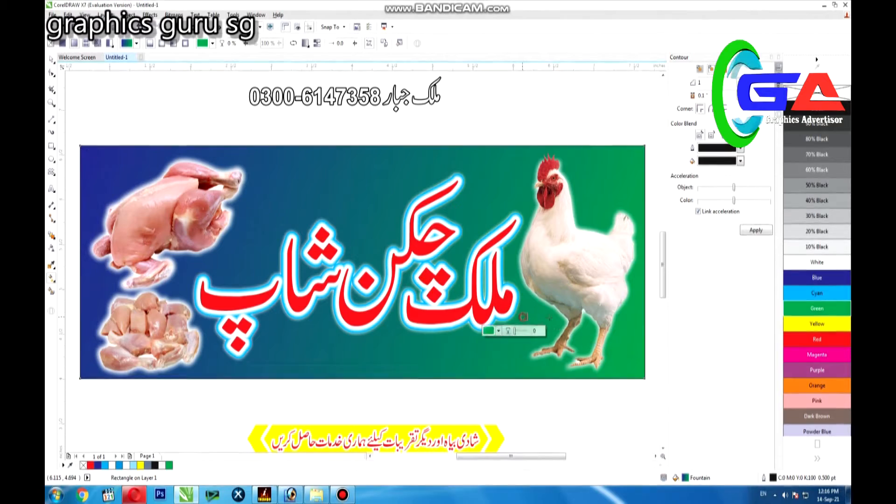
# Add yellow gradient nodes at 78% and 20%, and recolour the start node green after trying cyan
pyautogui.click(800, 324)
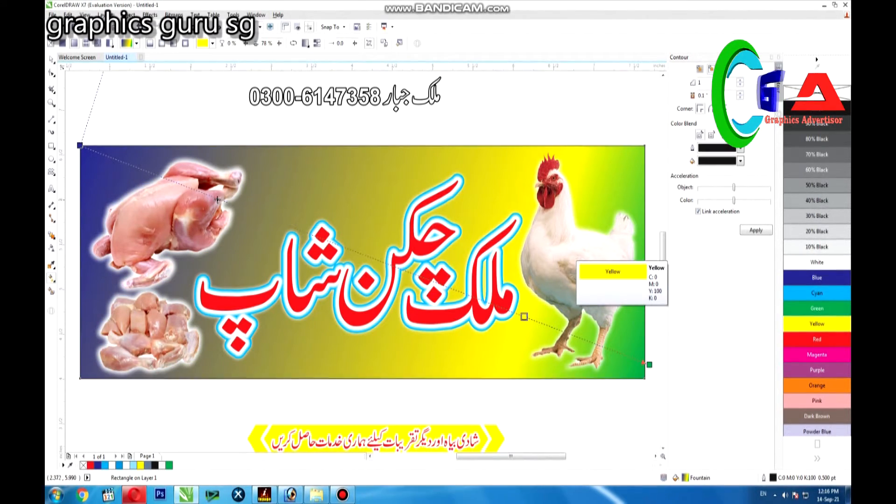
pyautogui.doubleClick(194, 189)
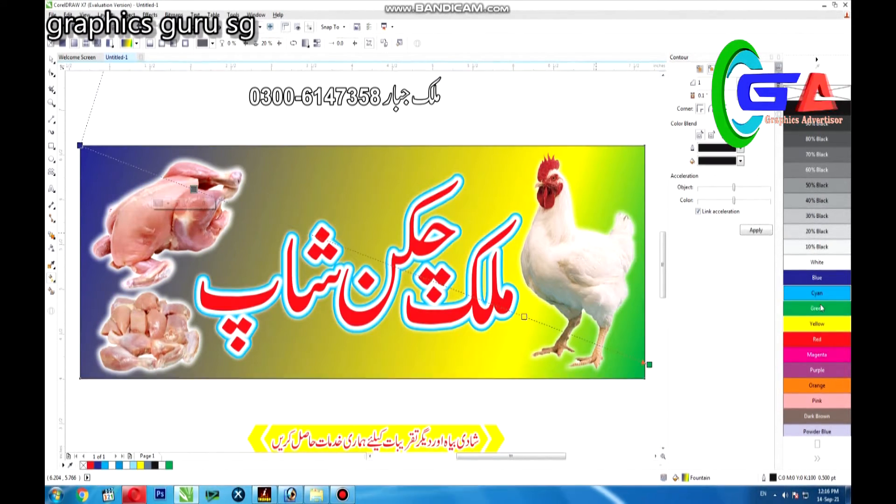
pyautogui.click(817, 323)
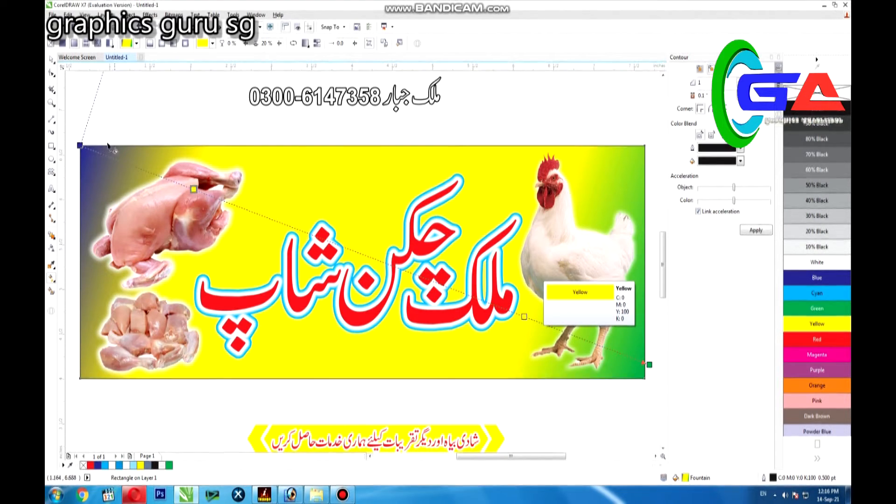
pyautogui.click(80, 146)
pyautogui.click(802, 290)
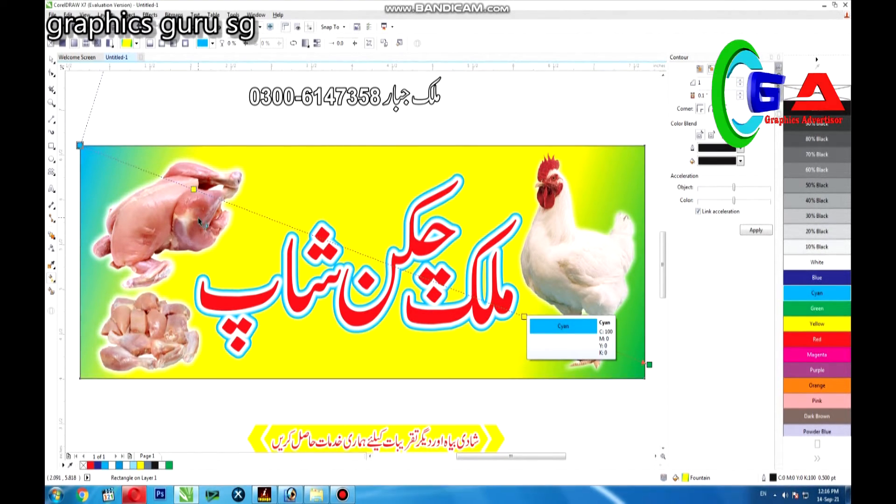
pyautogui.click(822, 311)
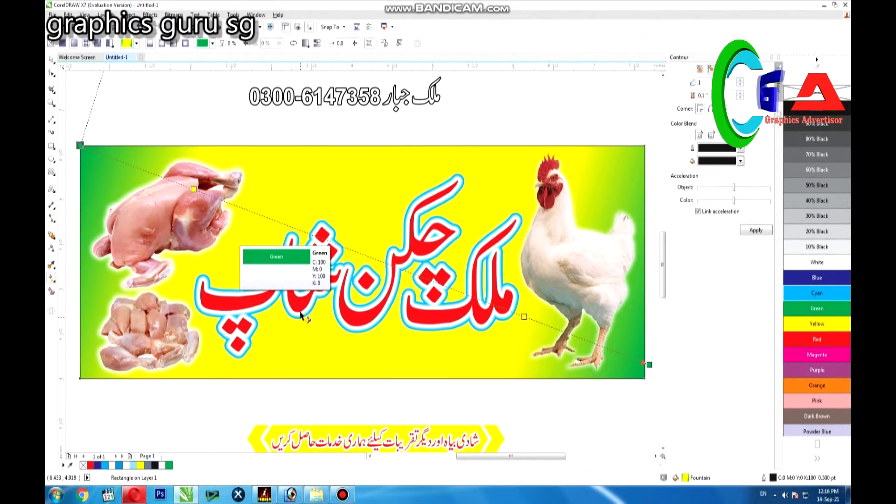
# Add a white node at 47% of the background gradient and shift the yellow nodes on both sides of it
pyautogui.doubleClick(349, 249)
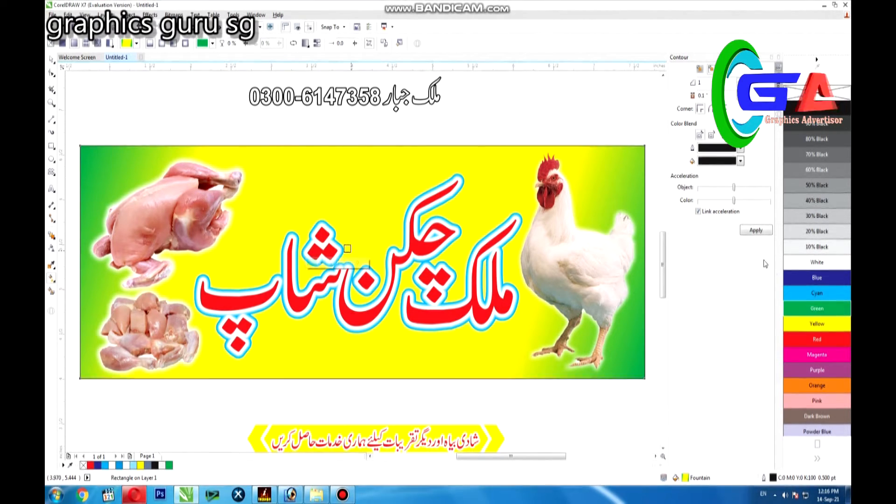
pyautogui.moveTo(589, 258); pyautogui.dragTo(348, 249)
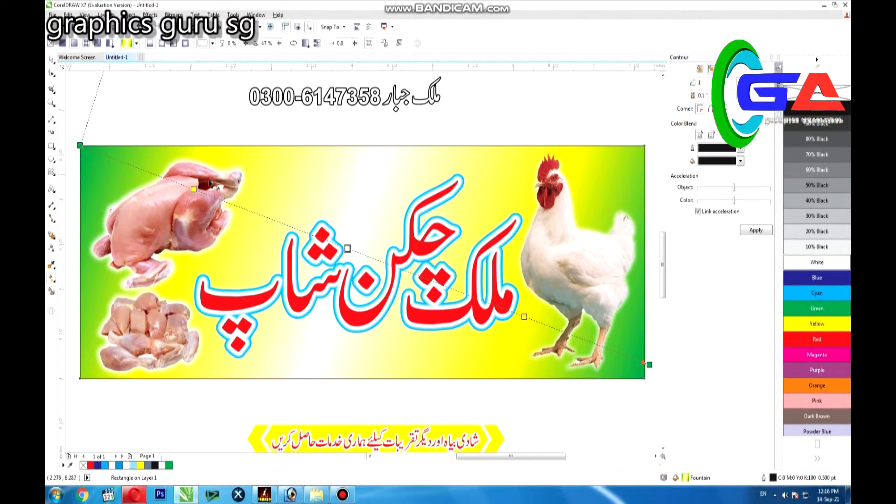
pyautogui.moveTo(243, 239); pyautogui.dragTo(271, 250)
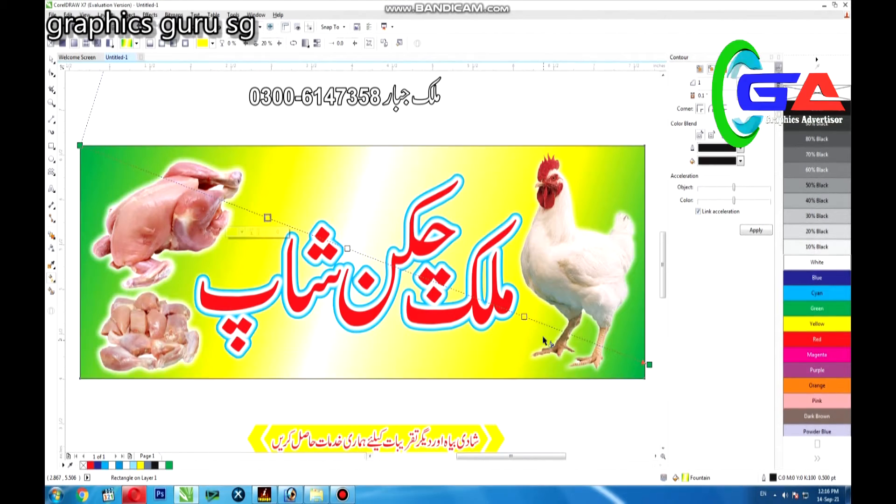
pyautogui.moveTo(552, 327); pyautogui.dragTo(552, 327)
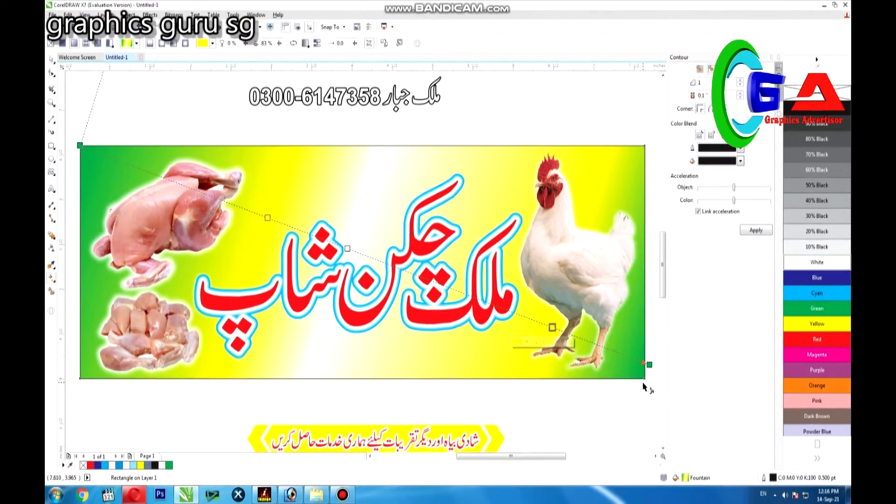
# Pull the gradient's end node below the banner's lower right corner and bring both yellow nodes closer to the white centre node
pyautogui.click(648, 364)
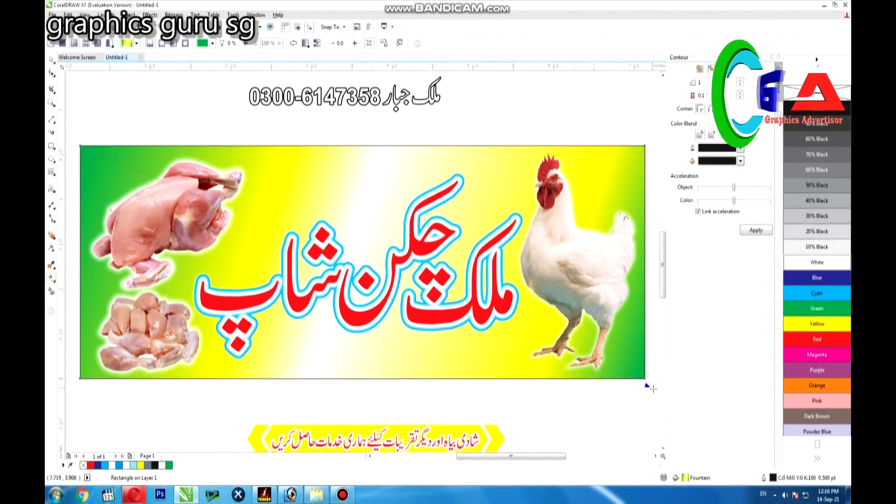
pyautogui.moveTo(654, 382); pyautogui.dragTo(655, 394)
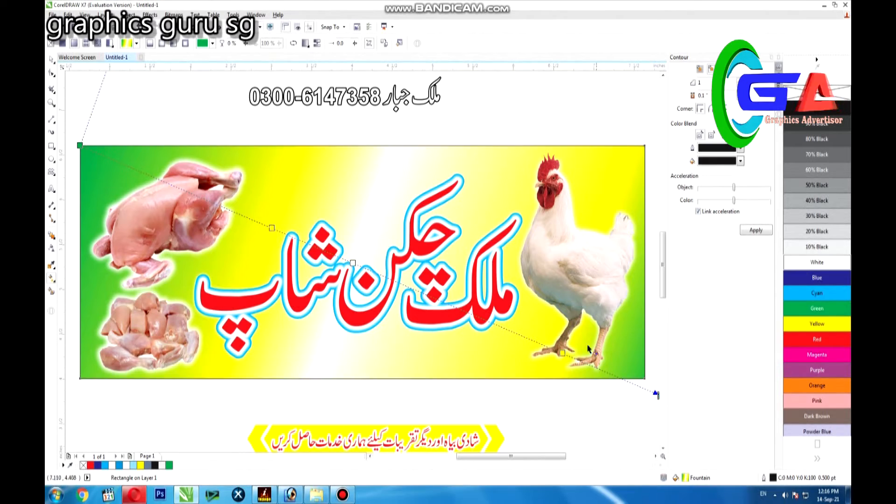
pyautogui.moveTo(550, 347); pyautogui.dragTo(469, 313)
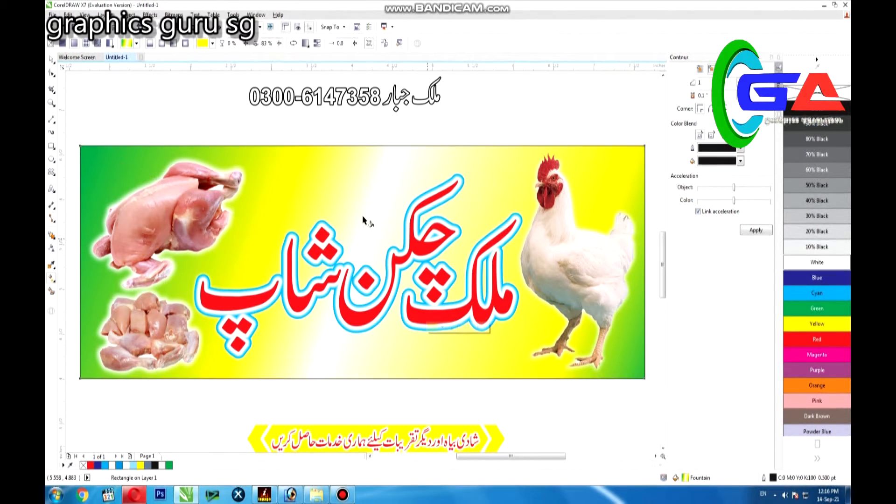
pyautogui.click(271, 228)
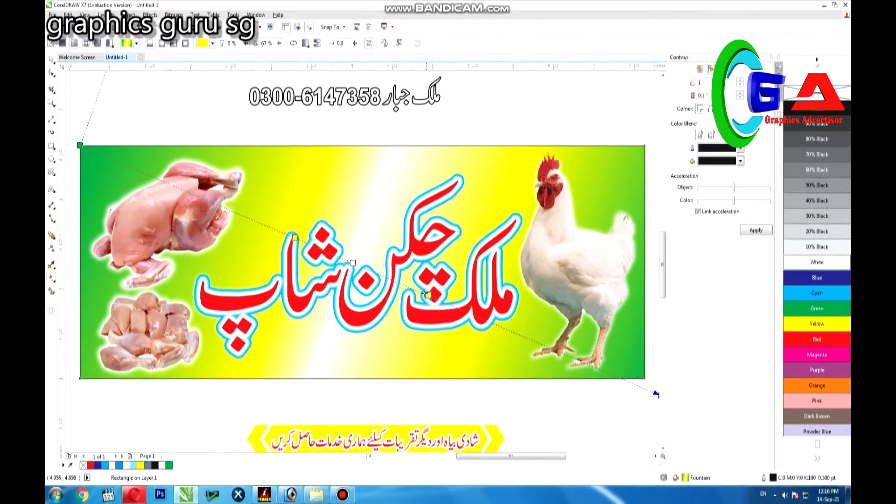
pyautogui.click(411, 287)
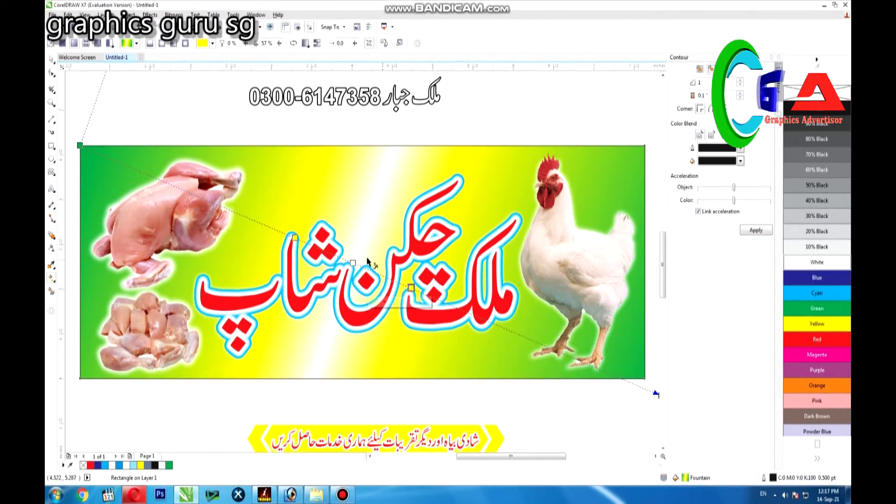
# Recolour the gradient's centre node orange and tilt the gradient more steeply by moving its end nodes beyond the banner
pyautogui.click(808, 339)
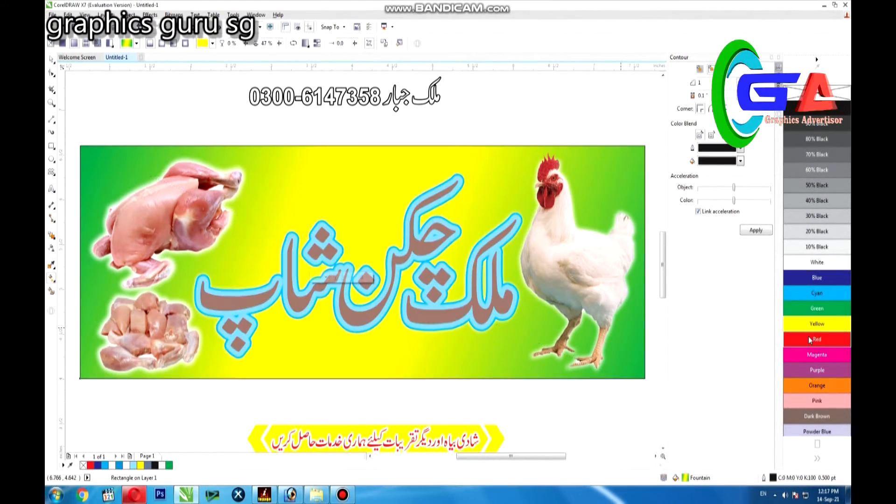
pyautogui.click(822, 384)
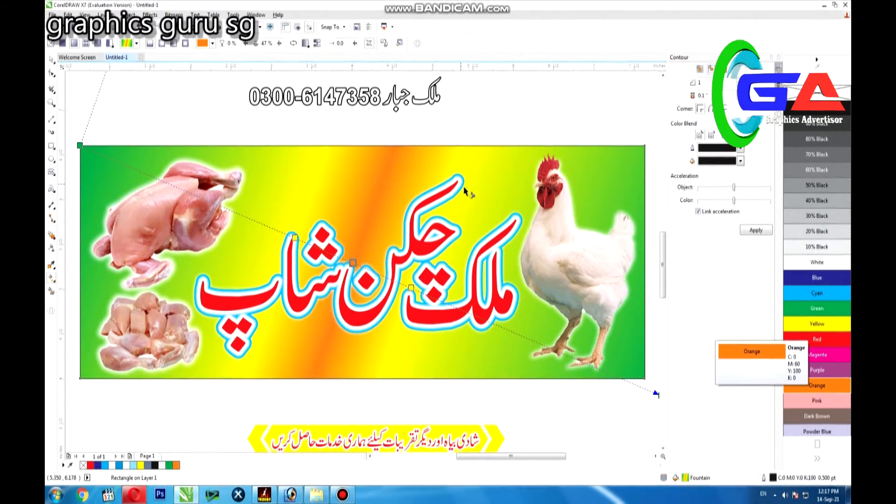
pyautogui.moveTo(656, 394); pyautogui.dragTo(628, 422)
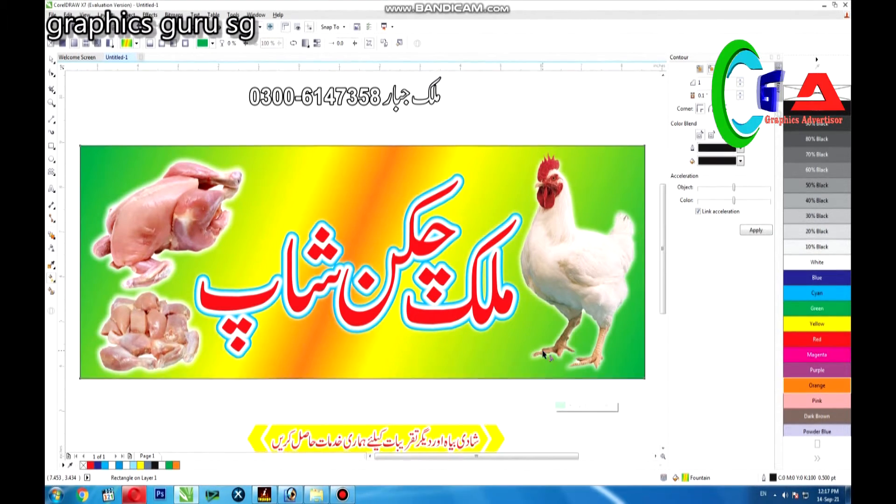
pyautogui.scroll(-2, 569, 353)
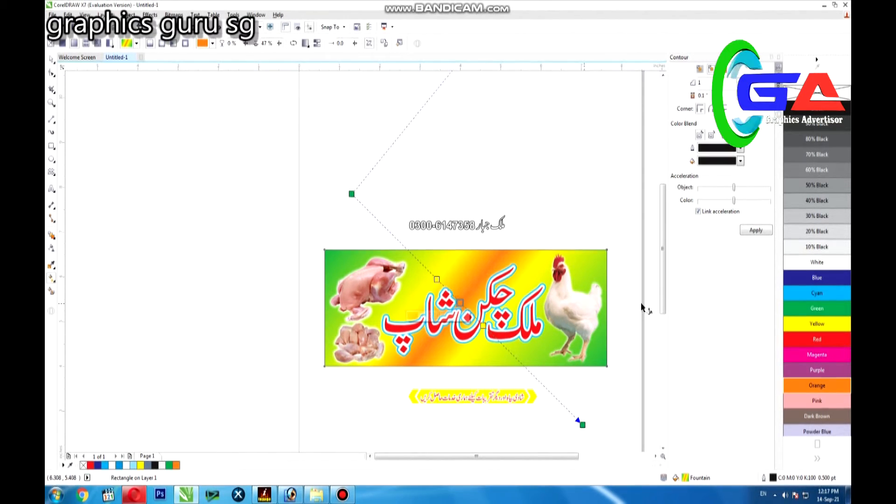
# Try green, cyan and purple for the gradient's centre node, settle on yellow, and pull both gradient ends closer to the banner
pyautogui.click(799, 323)
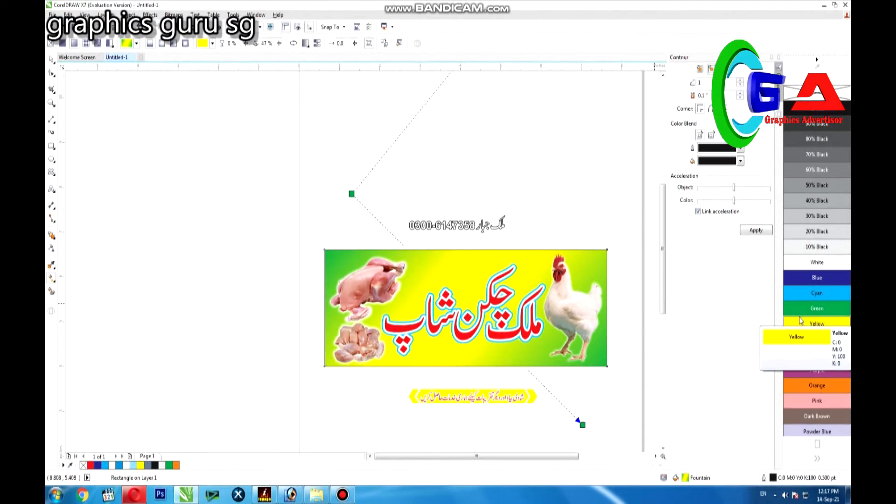
pyautogui.click(802, 312)
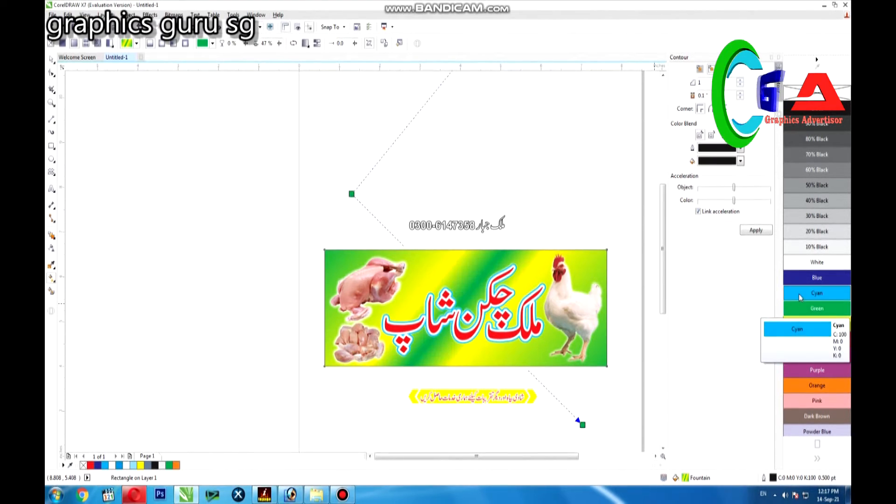
pyautogui.click(799, 293)
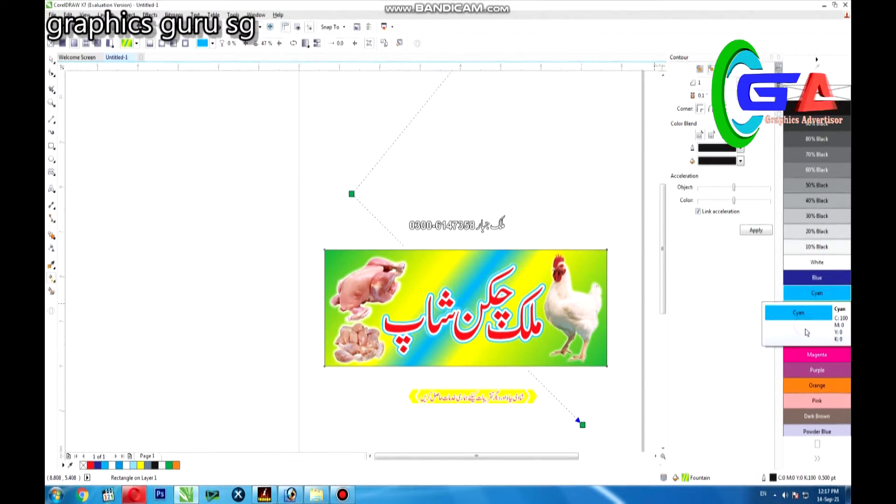
pyautogui.click(815, 370)
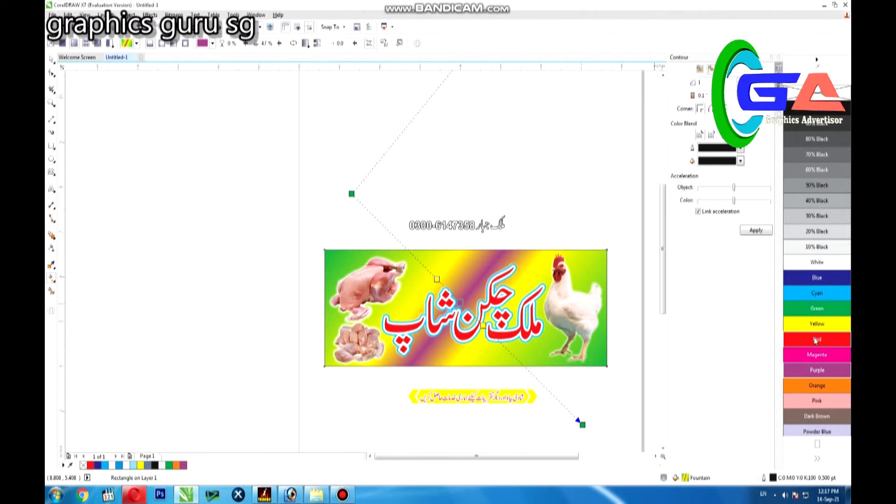
pyautogui.click(806, 306)
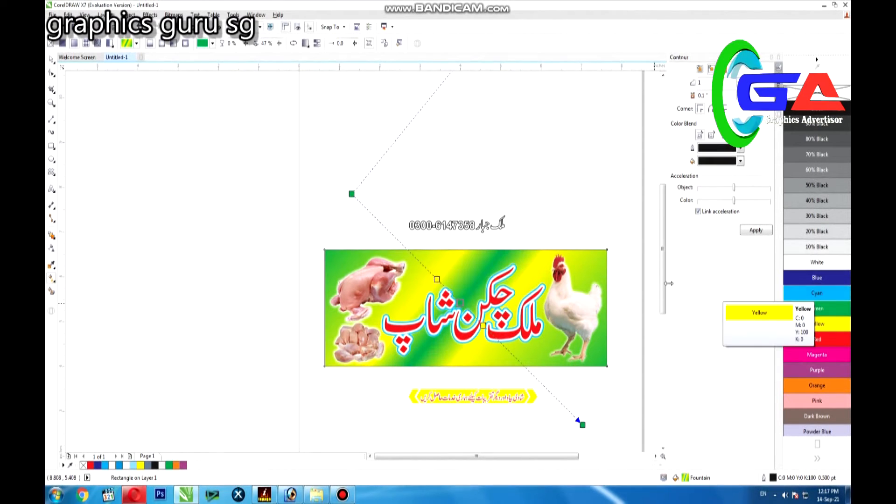
pyautogui.click(827, 325)
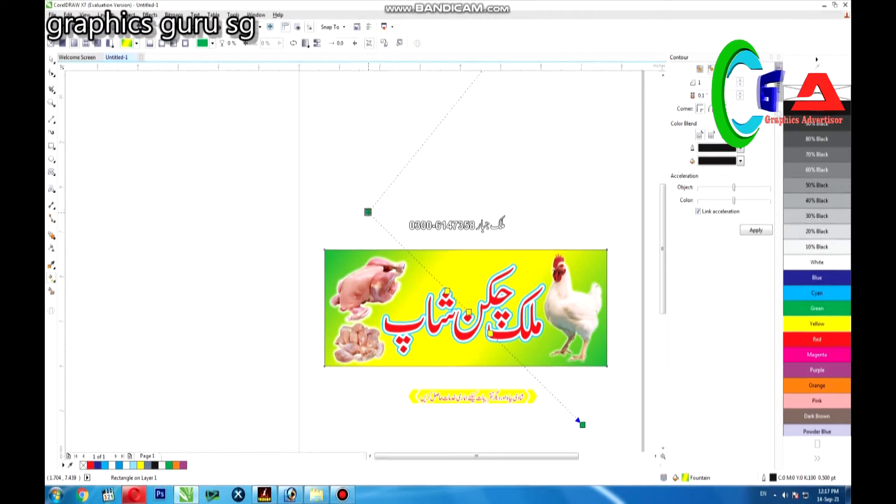
pyautogui.moveTo(583, 425); pyautogui.dragTo(558, 393)
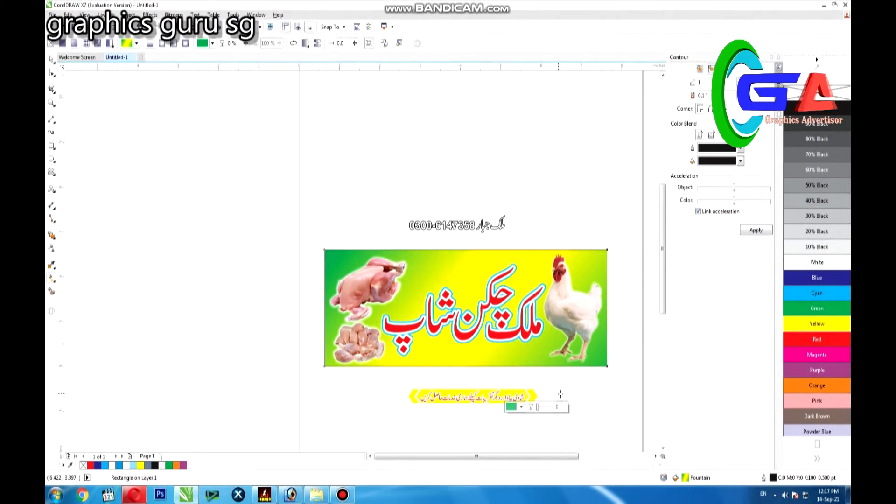
# Move the slogan ribbon with its text from below the banner onto the banner's lower edge under the title
pyautogui.click(52, 59)
pyautogui.click(229, 183)
pyautogui.moveTo(349, 187); pyautogui.dragTo(550, 257)
pyautogui.moveTo(357, 439); pyautogui.dragTo(522, 352)
pyautogui.scroll(1, 521, 352)
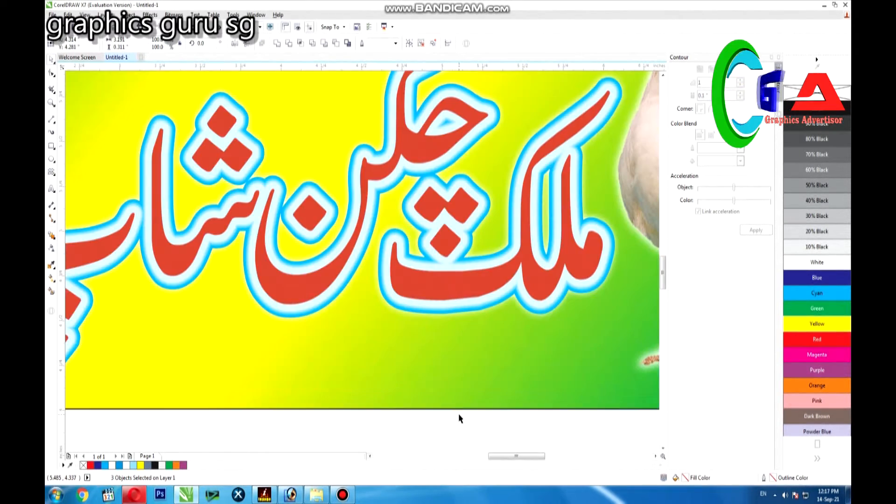
# Recolour the ribbon behind the slogan blue and shift the whole slogan ribbon slightly to the right
pyautogui.click(574, 346)
pyautogui.click(817, 278)
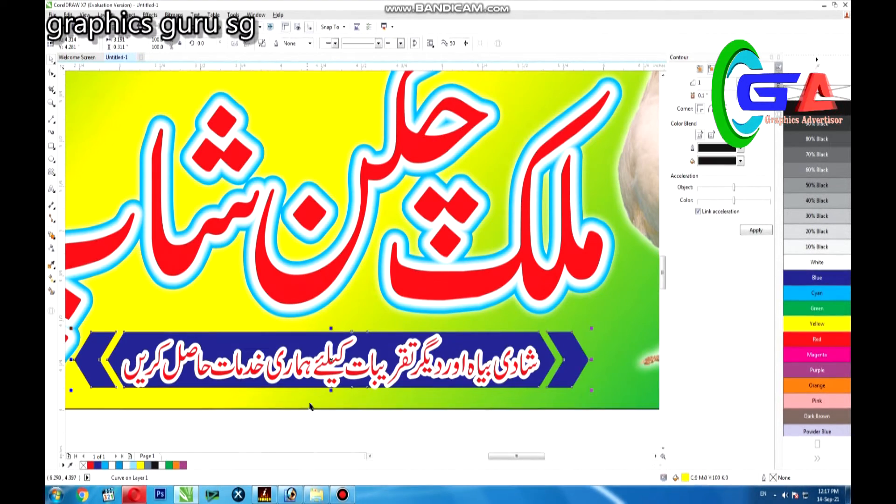
pyautogui.click(80, 435)
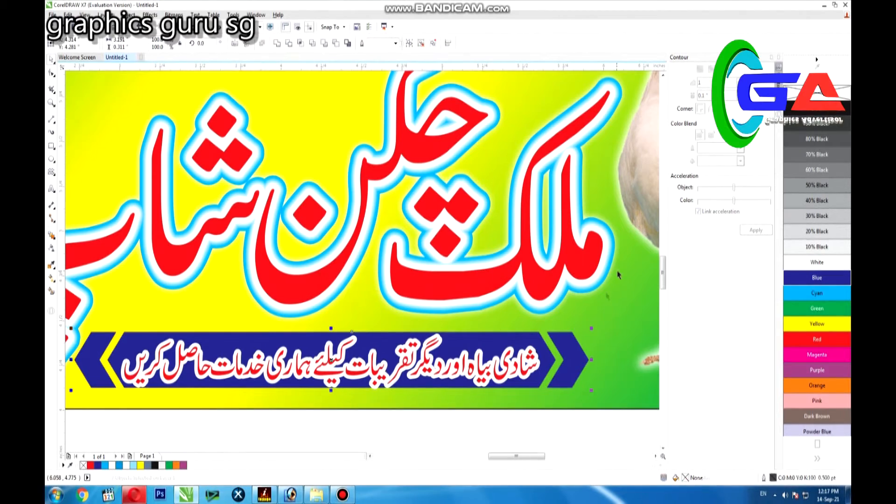
pyautogui.moveTo(576, 358); pyautogui.dragTo(613, 359)
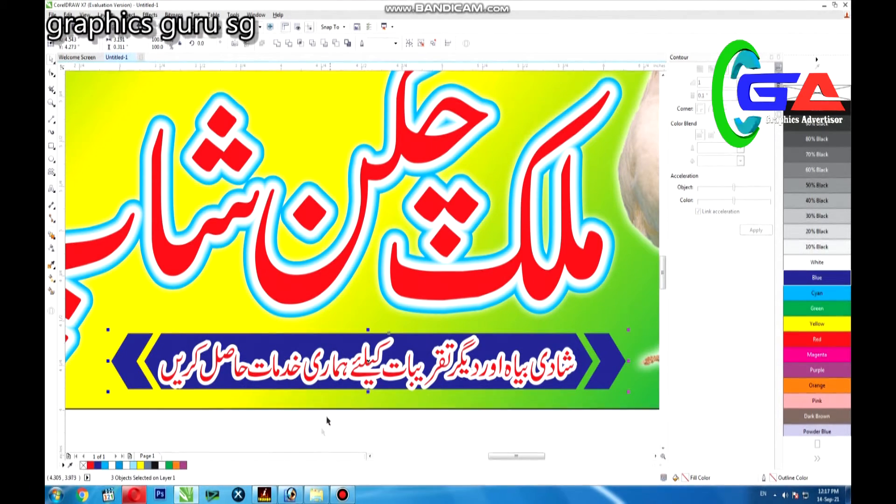
# Make the ribbon's slogan text plain white, try red for the ribbon shape and settle on blue again
pyautogui.click(360, 373)
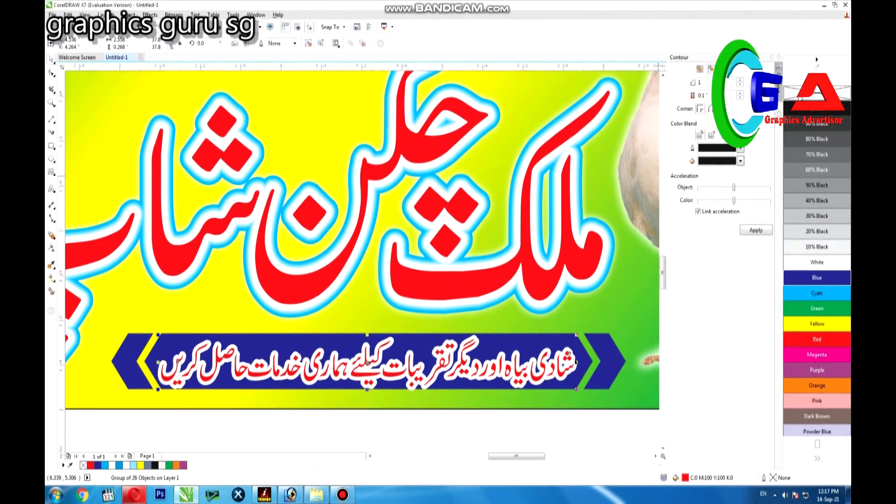
pyautogui.moveTo(149, 427); pyautogui.dragTo(594, 308)
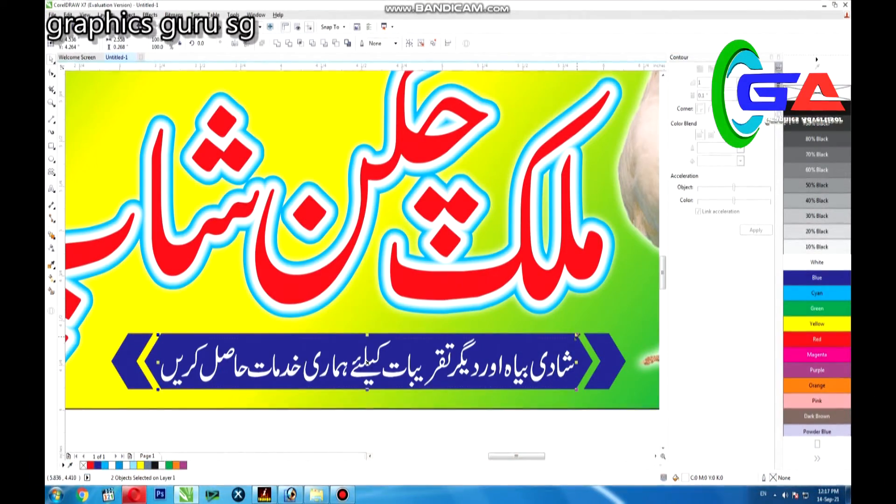
pyautogui.click(582, 334)
pyautogui.click(817, 339)
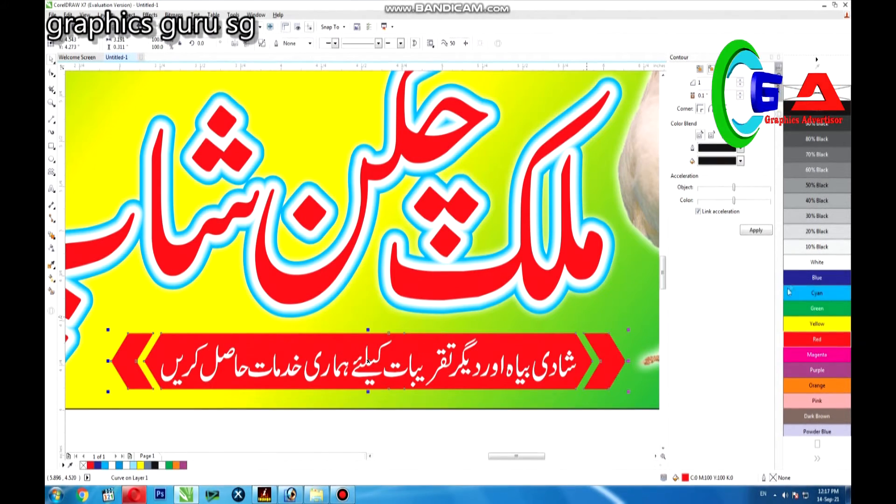
pyautogui.click(817, 277)
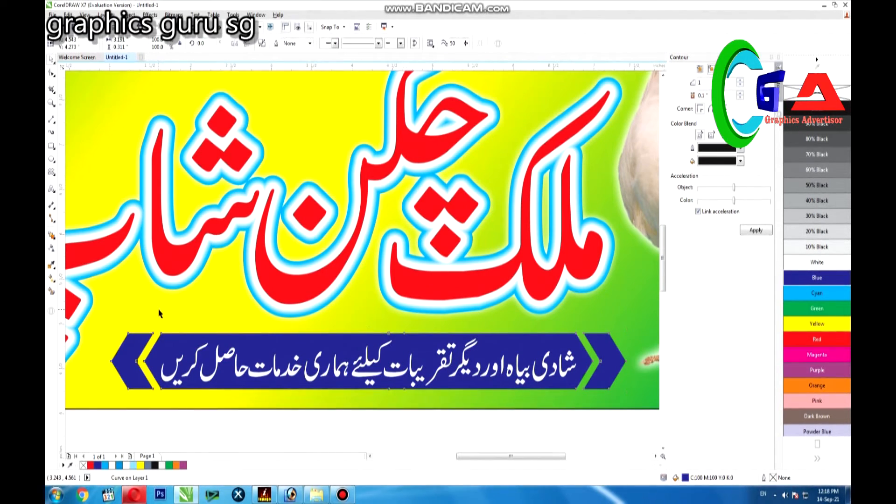
# Move the phone number onto the banner above the title and place the owner's name above the number
pyautogui.press('F4')
pyautogui.click(304, 131)
pyautogui.moveTo(304, 131); pyautogui.dragTo(310, 236)
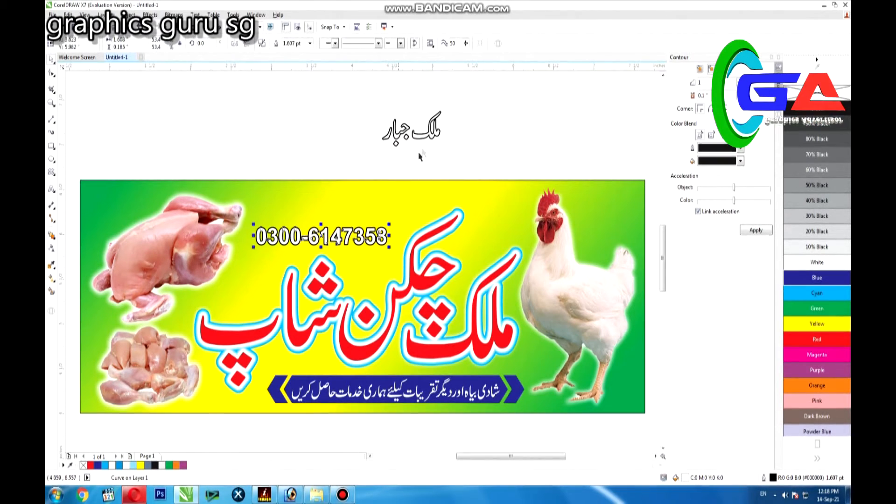
pyautogui.moveTo(434, 115); pyautogui.dragTo(336, 177)
pyautogui.hotkey('ctrl', 'z')
pyautogui.moveTo(297, 105); pyautogui.dragTo(441, 164)
pyautogui.moveTo(410, 128); pyautogui.dragTo(301, 203)
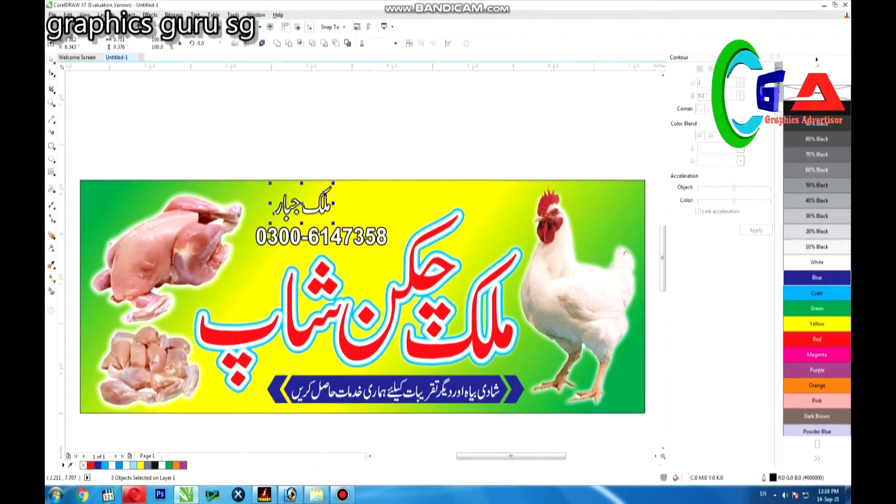
# Start importing a file and browse from the logo folder to the folders on drive D:
pyautogui.click(53, 15)
pyautogui.click(80, 157)
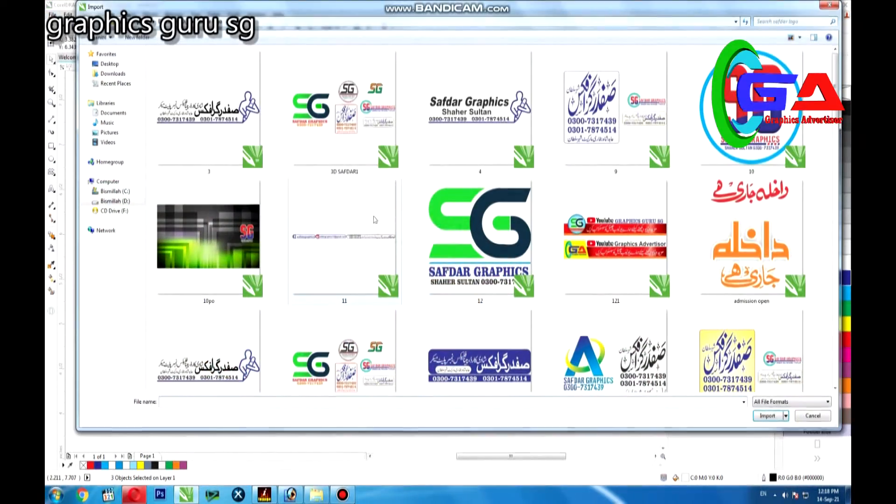
pyautogui.scroll(2, 380, 186)
pyautogui.scroll(-10, 380, 186)
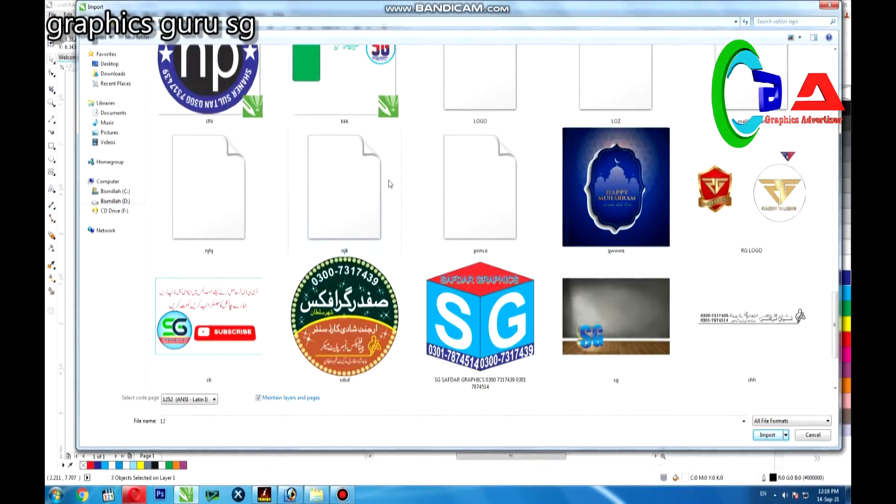
pyautogui.click(99, 202)
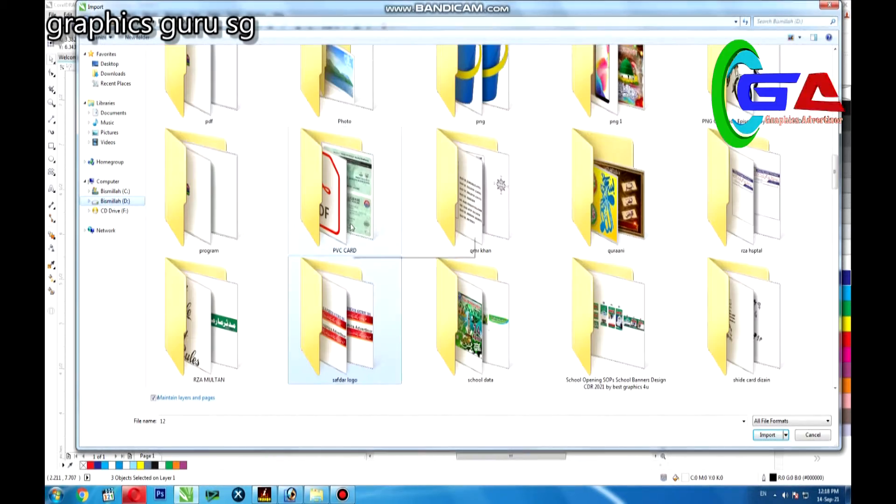
pyautogui.scroll(2, 582, 132)
pyautogui.scroll(5, 582, 132)
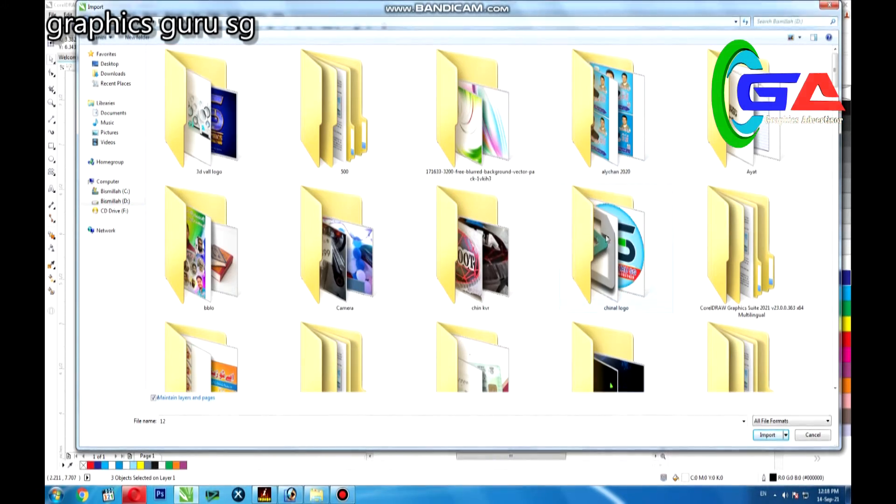
# Open the folder of downloaded CDR files and import the fish point banner design, placing it beside the chicken shop banner
pyautogui.scroll(-1, 264, 298)
pyautogui.doubleClick(210, 294)
pyautogui.scroll(-10, 475, 219)
pyautogui.scroll(-10, 474, 219)
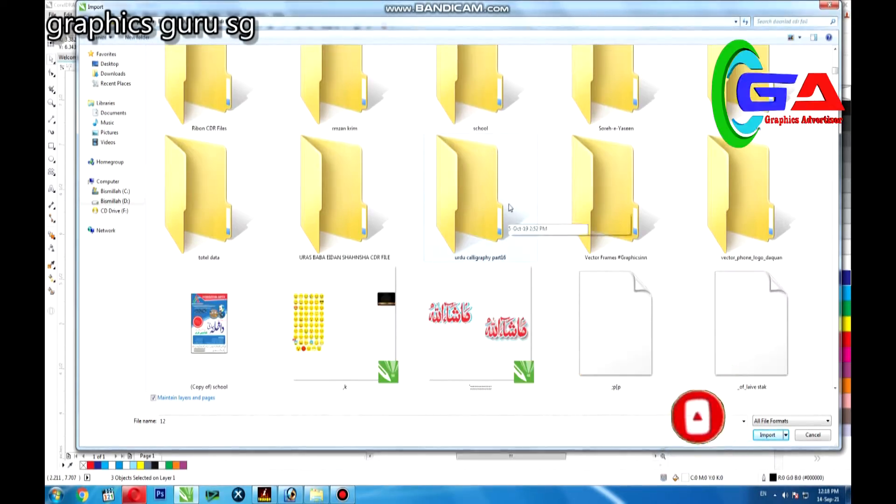
pyautogui.scroll(-5, 506, 187)
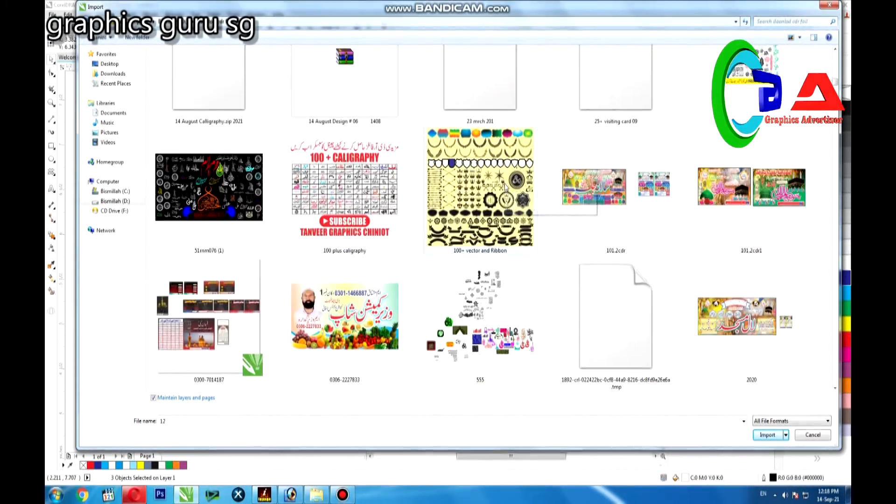
pyautogui.scroll(-10, 510, 186)
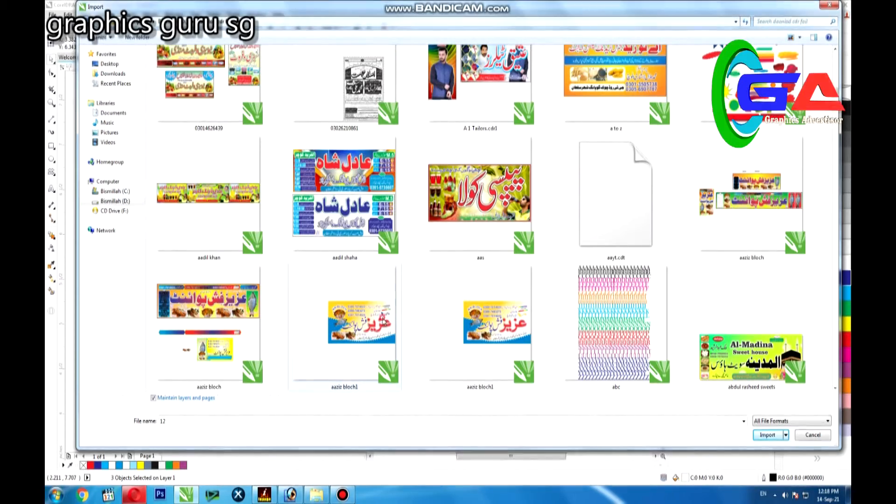
pyautogui.doubleClick(386, 276)
pyautogui.click(642, 146)
pyautogui.press('F4')
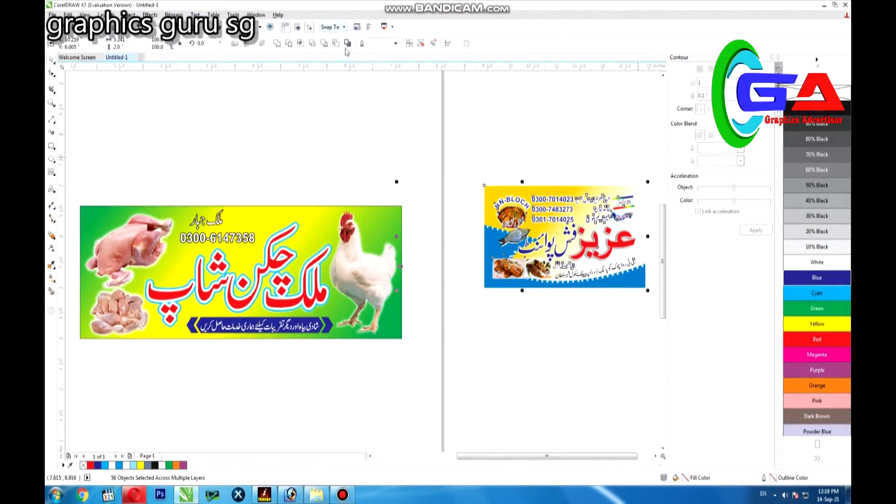
# Pull the rainbow-edged proprietor label and the blue guarantee ribbon out of the imported design above the banner, then delete the rest of the design
pyautogui.click(647, 178)
pyautogui.moveTo(616, 208); pyautogui.dragTo(350, 177)
pyautogui.moveTo(644, 180); pyautogui.dragTo(613, 228)
pyautogui.moveTo(563, 218); pyautogui.dragTo(268, 179)
pyautogui.moveTo(441, 160); pyautogui.dragTo(666, 311)
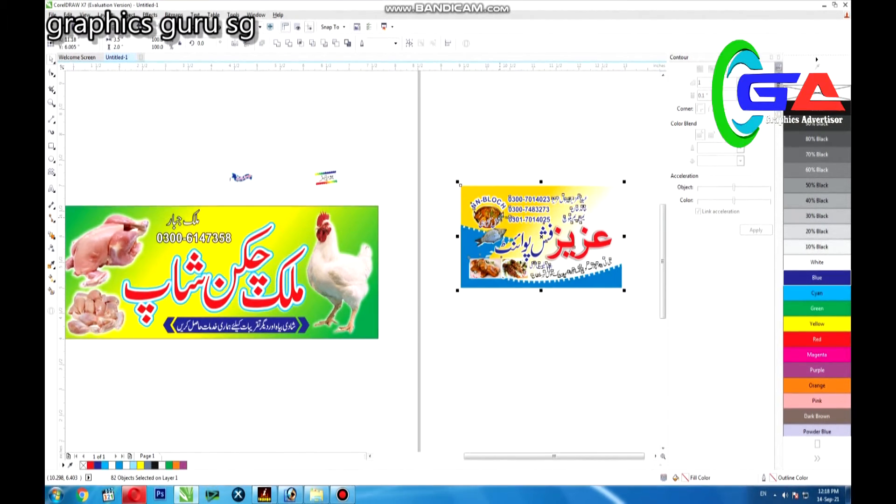
pyautogui.press('Delete')
pyautogui.press('F4')
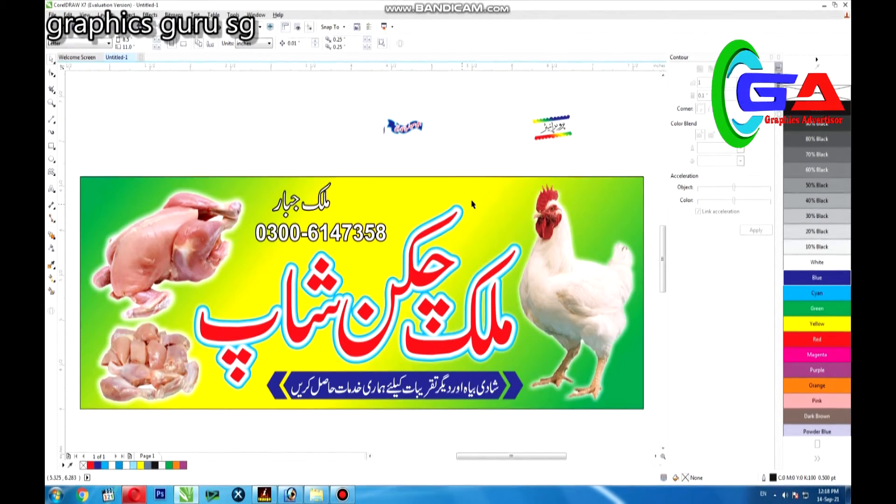
# Delete the stray blue piece and the blue ribbon shapes behind the guarantee slogan, keeping only its text
pyautogui.click(401, 129)
pyautogui.scroll(4, 401, 129)
pyautogui.click(332, 140)
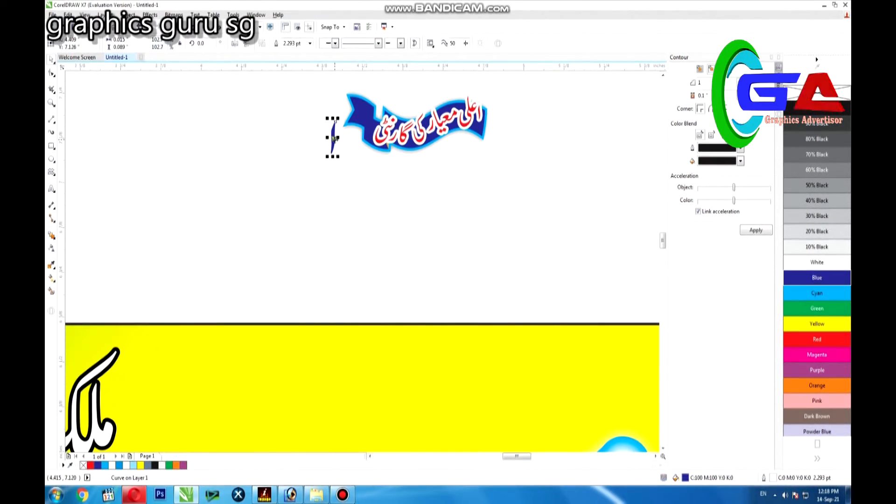
pyautogui.press('Delete')
pyautogui.press('Escape')
pyautogui.click(480, 133)
pyautogui.press('Delete')
pyautogui.click(480, 133)
pyautogui.press('Delete')
# Move the guarantee slogan onto the banner, enlarge it above the left end of the title and recolour it blue
pyautogui.moveTo(288, 194); pyautogui.dragTo(524, 86)
pyautogui.moveTo(388, 154); pyautogui.dragTo(251, 391)
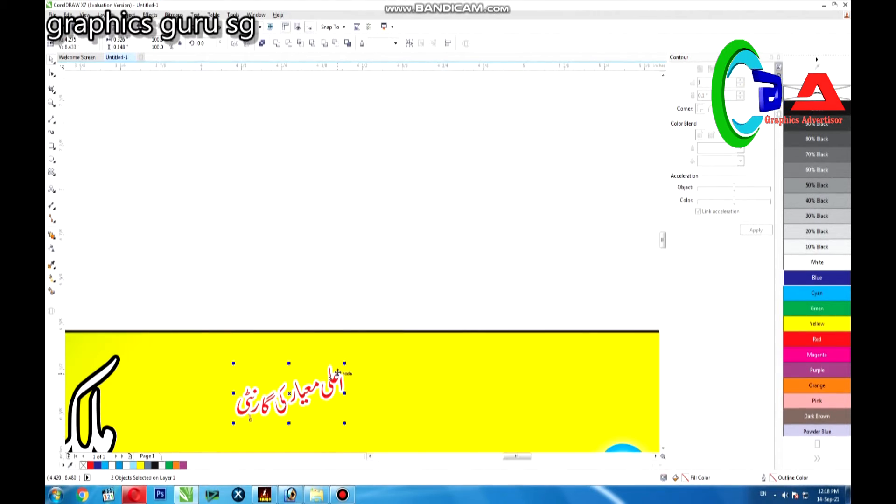
pyautogui.press('F4')
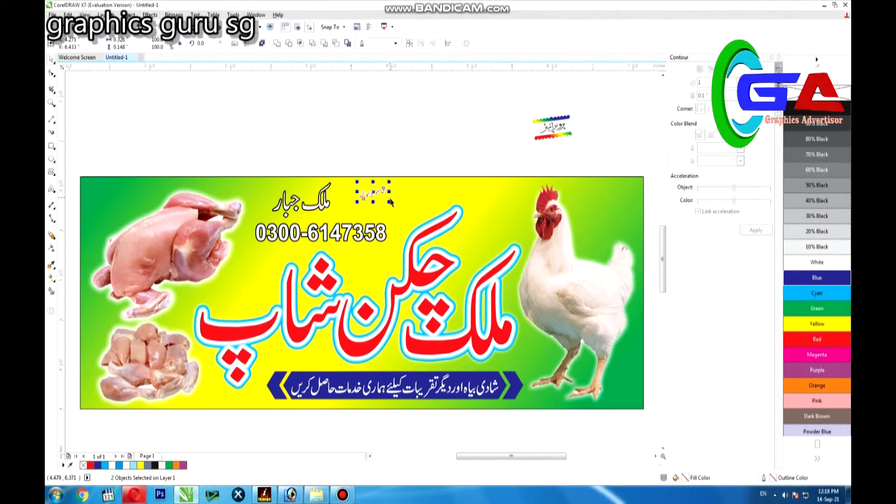
pyautogui.moveTo(390, 201); pyautogui.dragTo(202, 262)
pyautogui.click(795, 276)
pyautogui.click(228, 139)
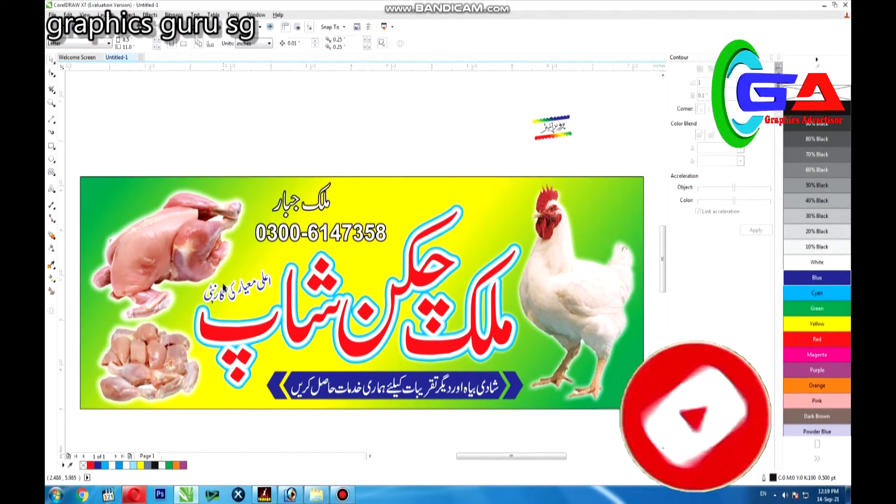
pyautogui.click(212, 304)
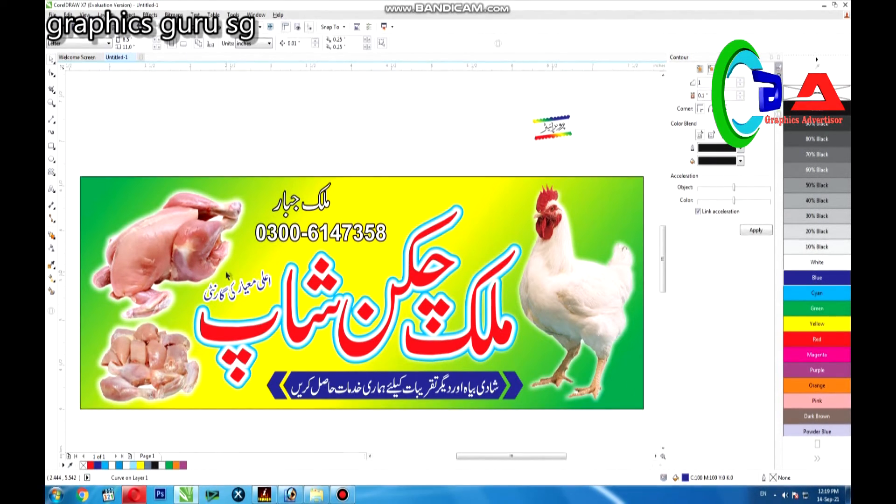
pyautogui.click(255, 138)
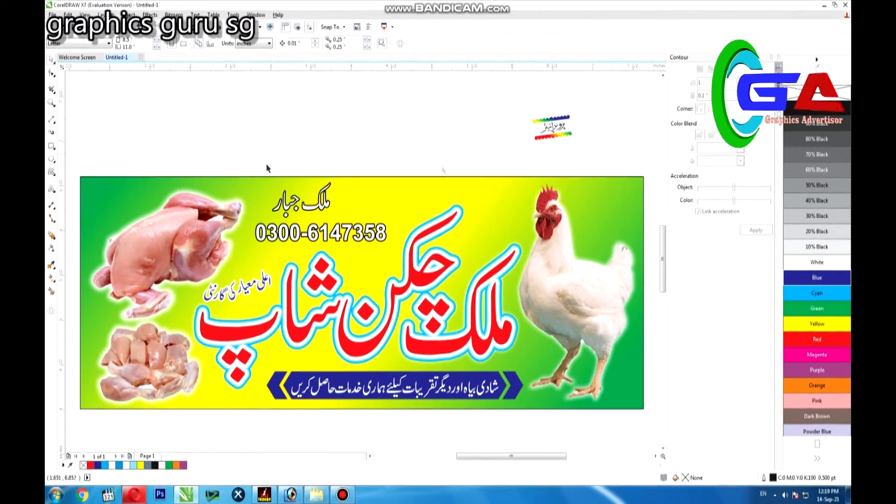
# Place the rainbow-edged proprietor label on the banner directly to the right of the owner's name
pyautogui.moveTo(387, 196); pyautogui.dragTo(355, 199)
pyautogui.click(54, 100)
pyautogui.moveTo(228, 154); pyautogui.dragTo(417, 281)
pyautogui.click(257, 104)
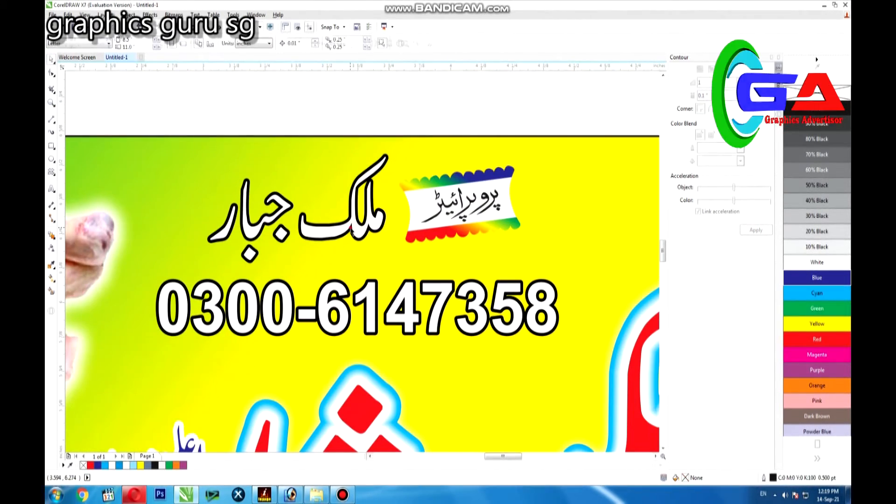
# Recolour the owner's name with a blue fill and a white outline
pyautogui.click(279, 130)
pyautogui.click(244, 198)
pyautogui.moveTo(168, 107); pyautogui.dragTo(401, 275)
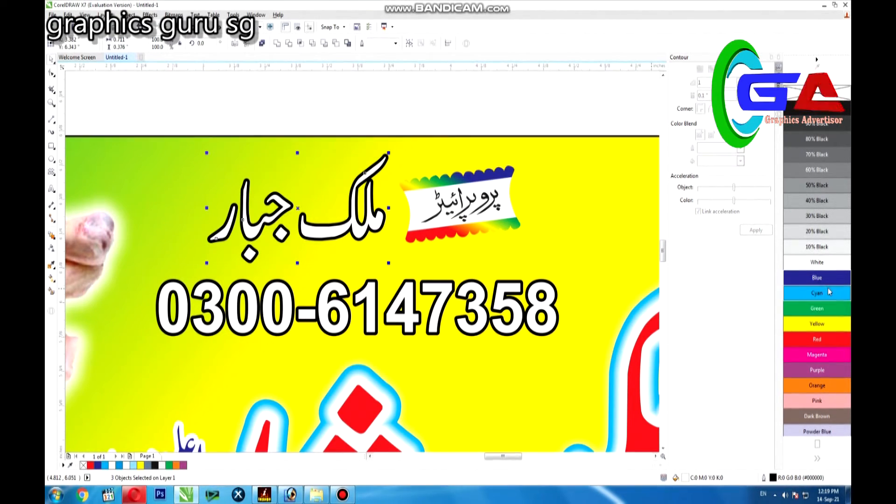
pyautogui.click(816, 278)
pyautogui.rightClick(797, 265)
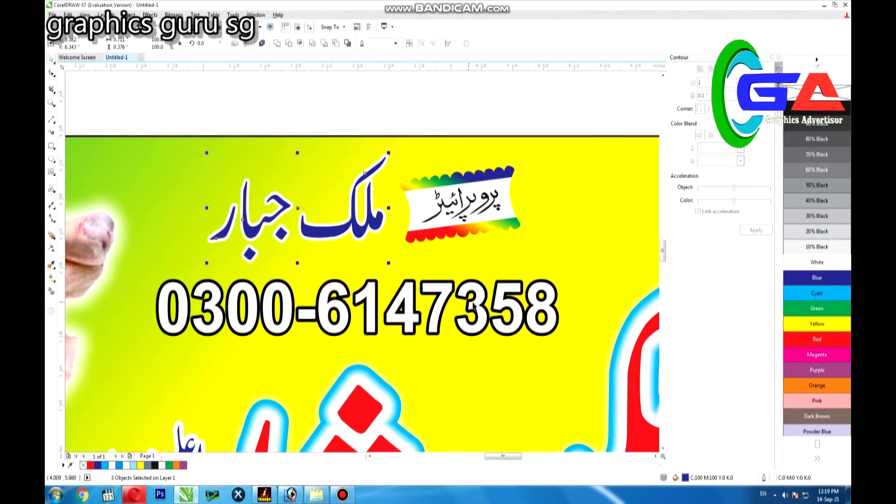
# Give the phone number a blue fill and white outline and enlarge it below the owner's name
pyautogui.click(249, 115)
pyautogui.click(169, 279)
pyautogui.scroll(-2, 169, 280)
pyautogui.moveTo(143, 130); pyautogui.dragTo(373, 316)
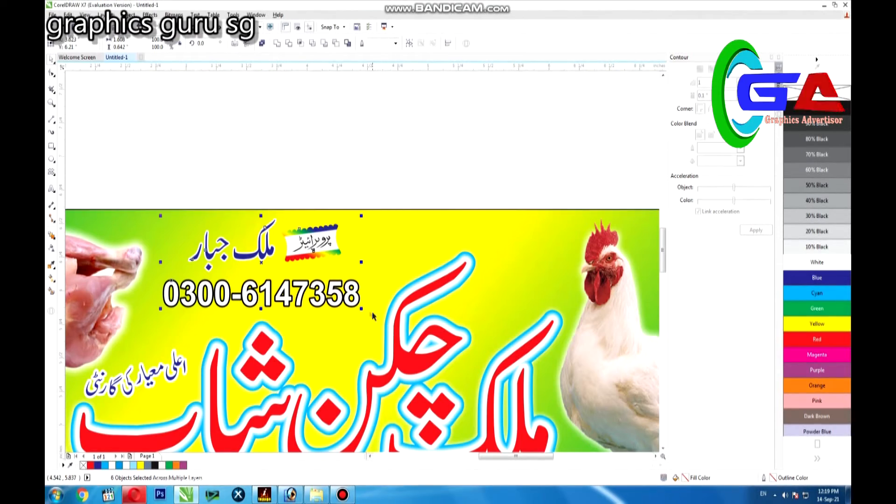
pyautogui.click(306, 132)
pyautogui.click(346, 295)
pyautogui.click(799, 278)
pyautogui.moveTo(362, 278); pyautogui.dragTo(369, 295)
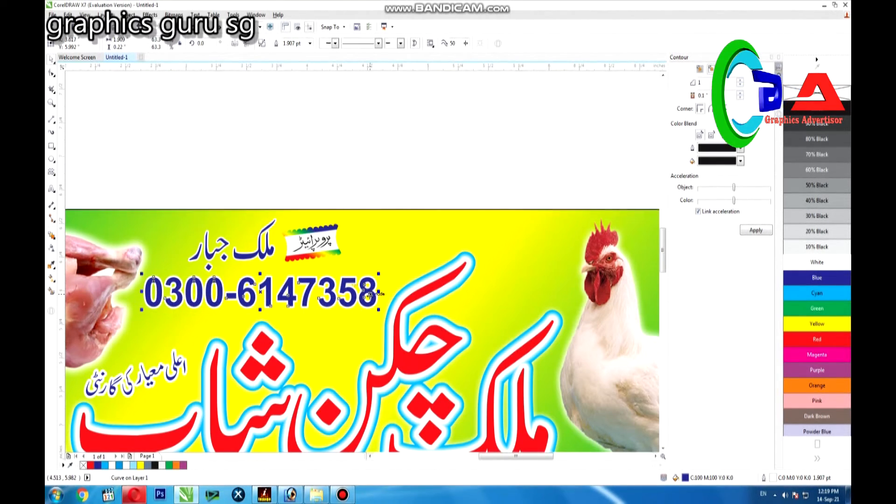
# Shrink the proprietor label and bring it closer to the owner's name, then enlarge both and shift them right above the phone number
pyautogui.click(373, 197)
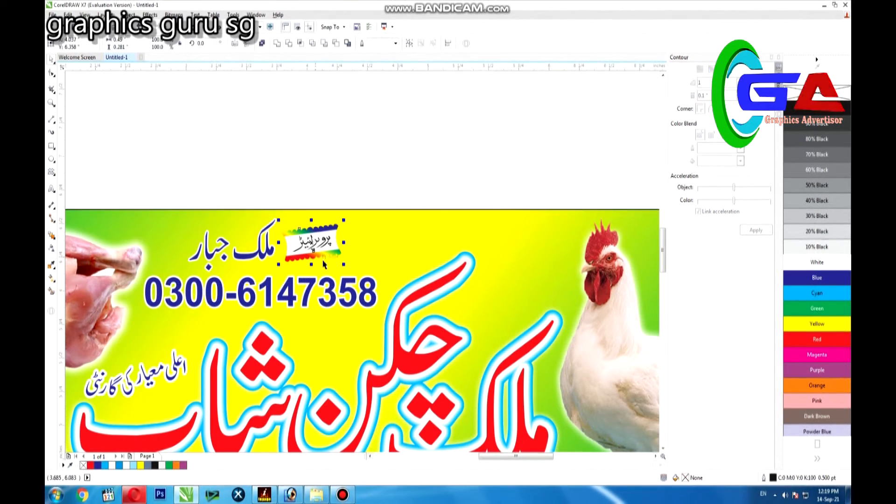
pyautogui.moveTo(344, 264); pyautogui.dragTo(302, 247)
pyautogui.moveTo(122, 183); pyautogui.dragTo(359, 286)
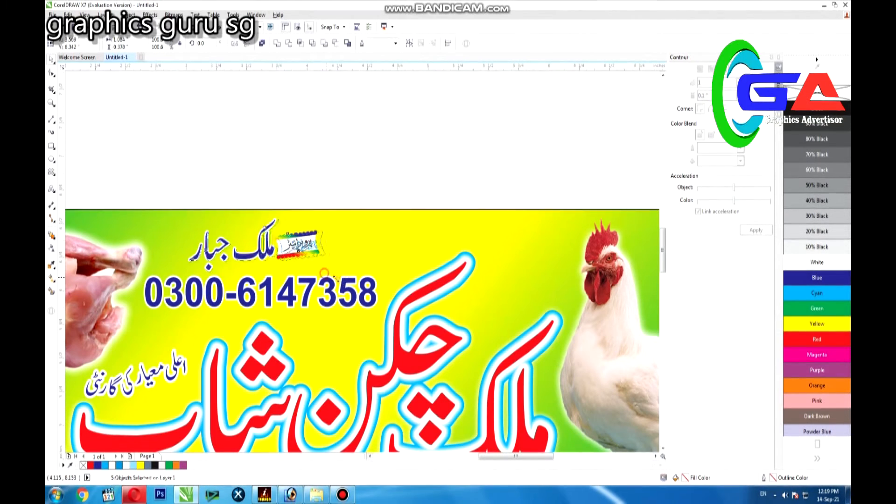
pyautogui.moveTo(335, 216); pyautogui.dragTo(364, 210)
pyautogui.click(326, 282)
pyautogui.click(345, 189)
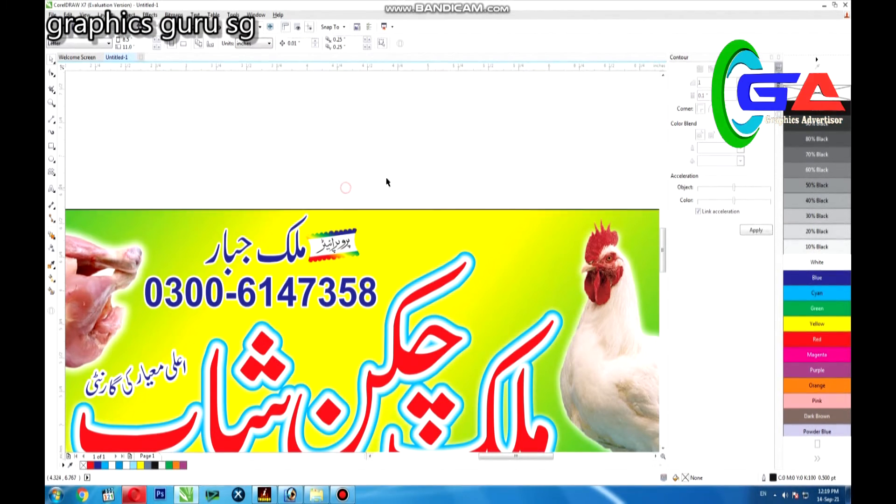
pyautogui.scroll(-1, 424, 149)
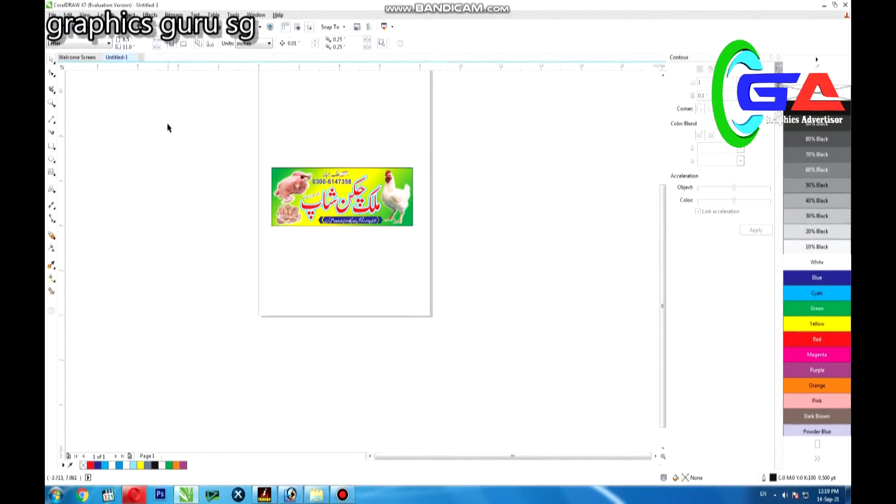
# Group all objects of the chicken shop banner into one group
pyautogui.moveTo(166, 122); pyautogui.dragTo(531, 284)
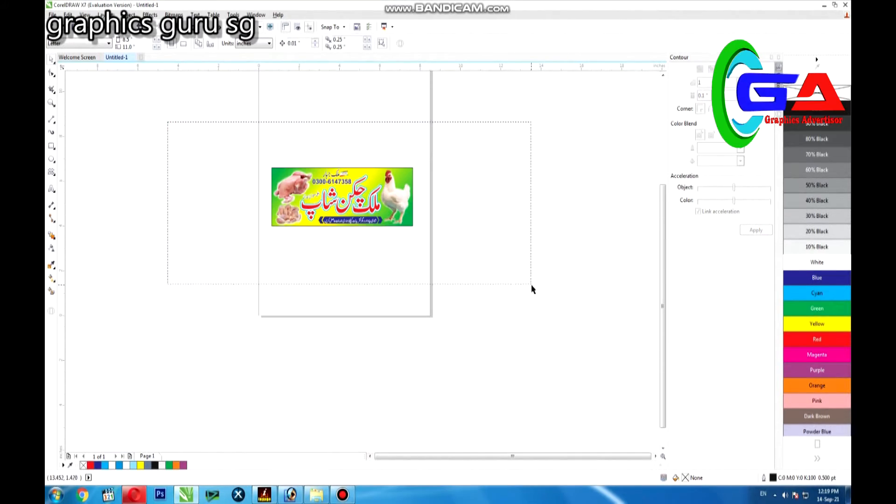
pyautogui.hotkey('ctrl', 'g')
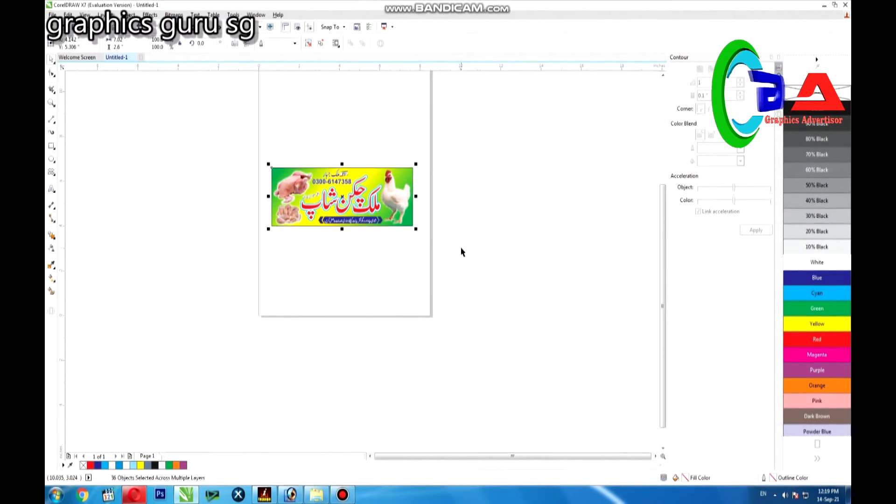
pyautogui.hotkey('shift', 'F2')
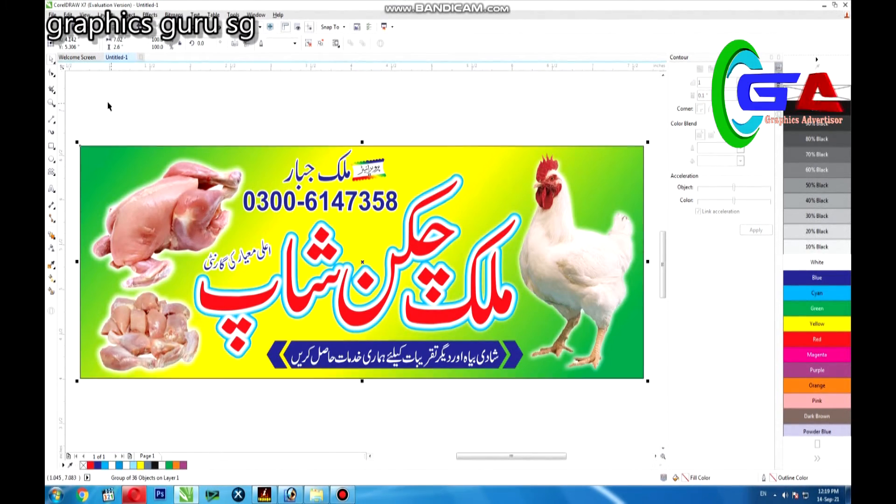
# Import the designer's shop card artwork from the logo folder on drive D and place it below the banner
pyautogui.click(53, 14)
pyautogui.click(76, 159)
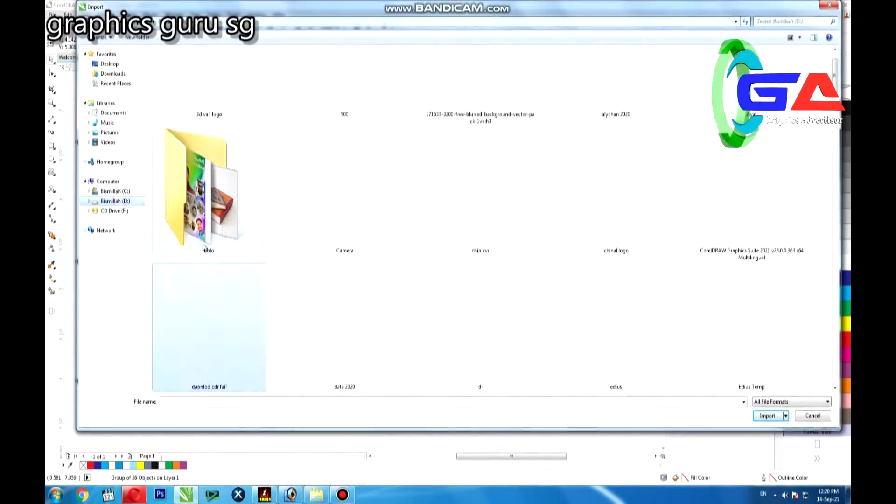
pyautogui.scroll(-5, 256, 242)
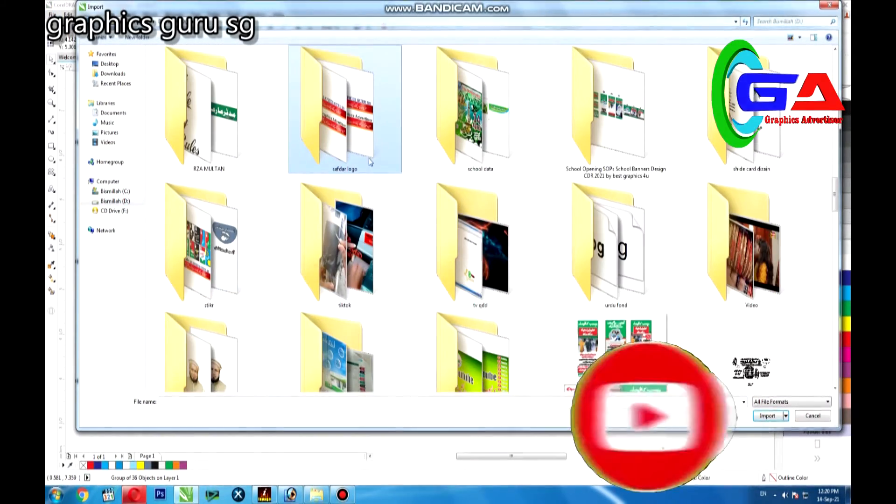
pyautogui.doubleClick(358, 145)
pyautogui.doubleClick(734, 362)
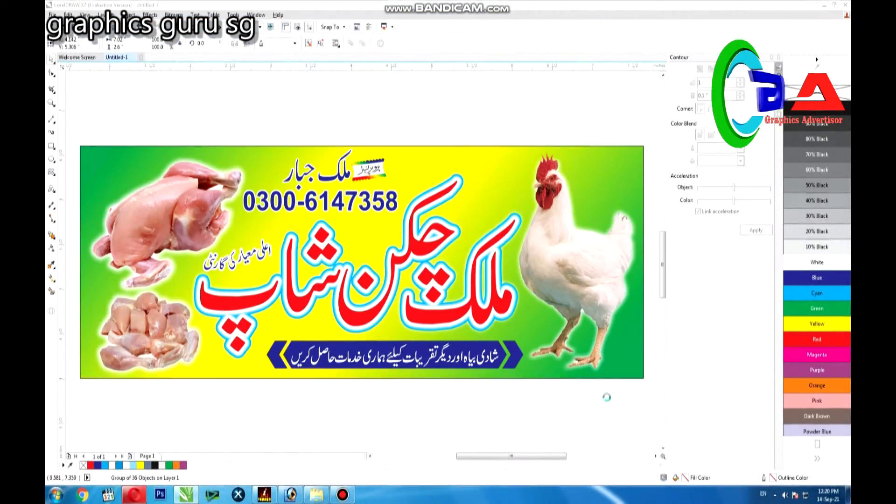
pyautogui.click(336, 409)
pyautogui.press('F4')
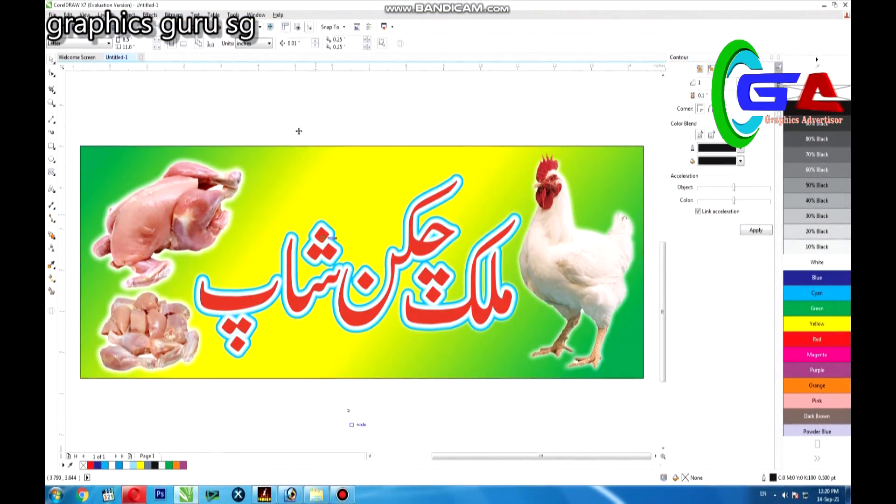
# Ungroup the imported artwork and delete everything except the yellow card with the Urdu shop name and phone numbers
pyautogui.click(307, 48)
pyautogui.click(642, 233)
pyautogui.moveTo(641, 233); pyautogui.dragTo(440, 433)
pyautogui.press('Delete')
pyautogui.click(308, 278)
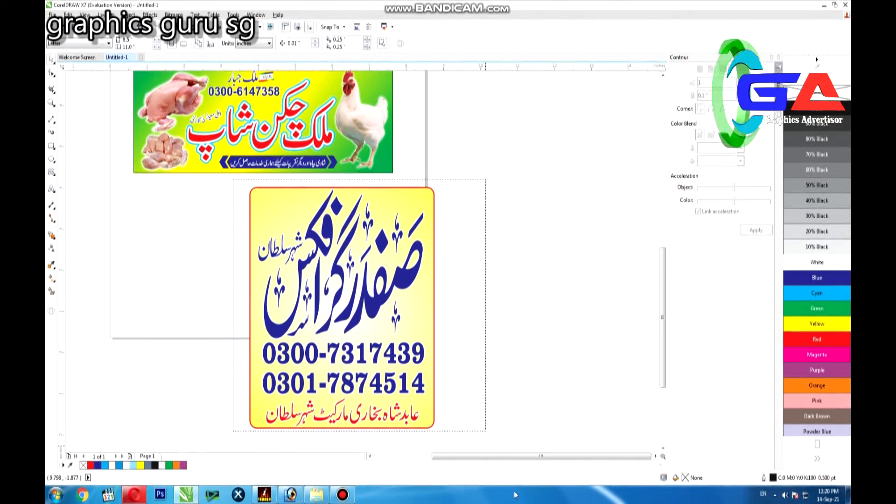
# Select the whole yellow shop card and shrink it to a tiny stamp just below the banner's lower edge
pyautogui.scroll(-1, 446, 185)
pyautogui.moveTo(436, 184); pyautogui.dragTo(392, 298)
pyautogui.moveTo(341, 313); pyautogui.dragTo(198, 209)
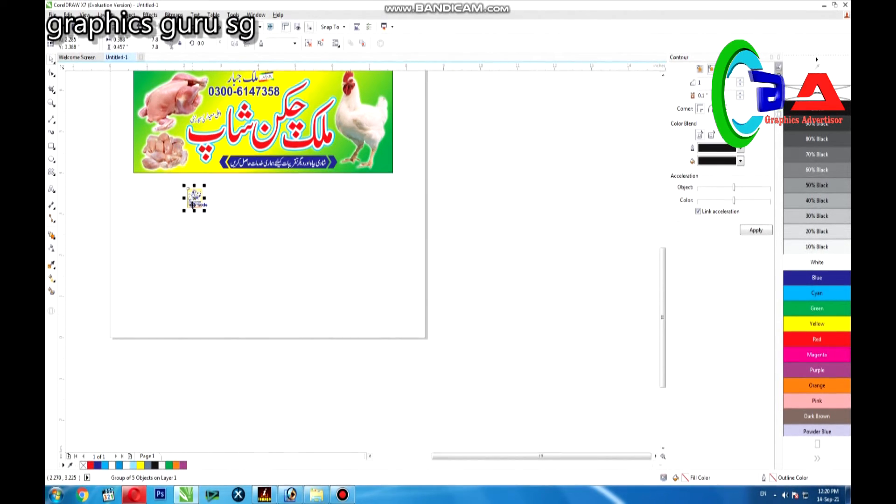
pyautogui.press('F4')
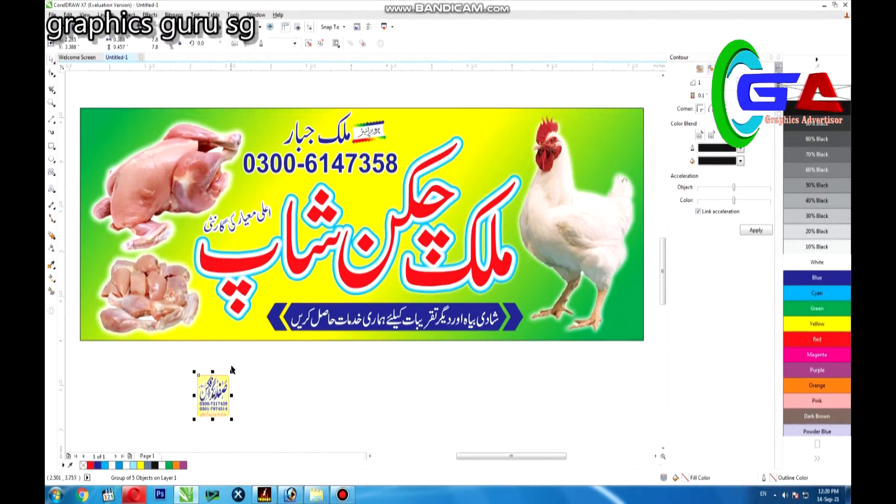
pyautogui.moveTo(228, 388); pyautogui.dragTo(223, 413)
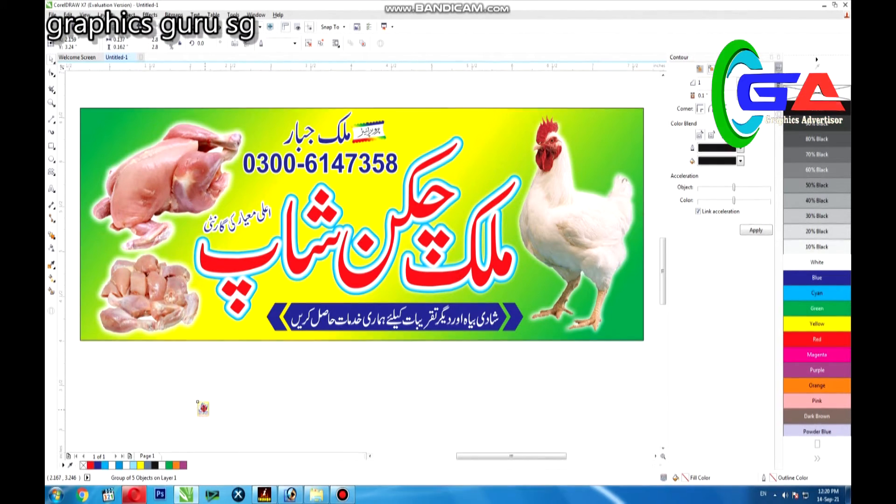
# Place the shop card between the chicken pieces and the slogan ribbon, sized about 0.22 by 0.25 in
pyautogui.moveTo(588, 305); pyautogui.dragTo(262, 328)
pyautogui.moveTo(211, 318); pyautogui.dragTo(209, 313)
pyautogui.click(51, 103)
pyautogui.moveTo(171, 286); pyautogui.dragTo(269, 364)
pyautogui.moveTo(345, 259); pyautogui.dragTo(374, 299)
pyautogui.moveTo(326, 273); pyautogui.dragTo(305, 277)
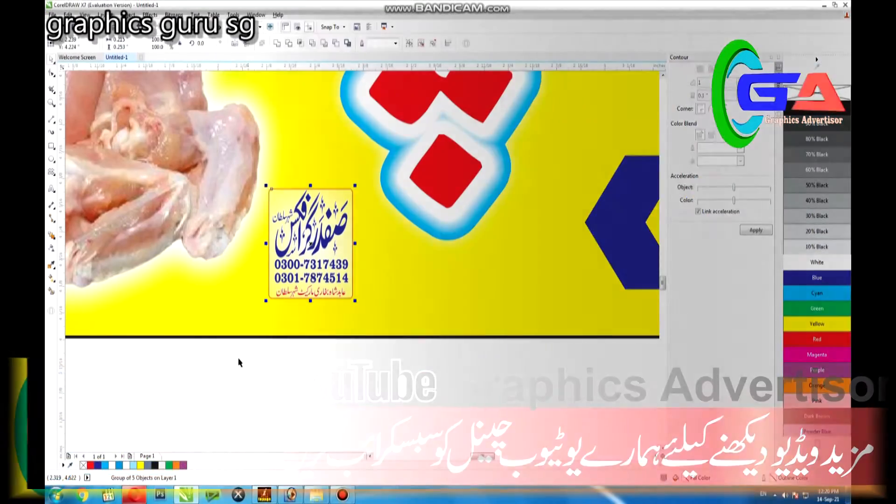
# Ungroup the small shop card and change its yellow background to a white fill
pyautogui.hotkey('ctrl', 'u')
pyautogui.click(238, 357)
pyautogui.click(280, 189)
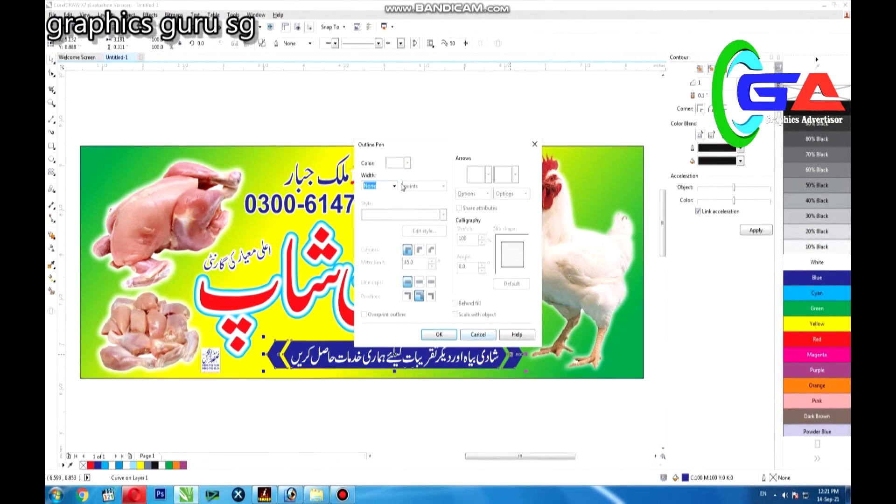
# Give the blue slogan ribbon a 2.0 pt white outline placed behind its fill
pyautogui.click(395, 185)
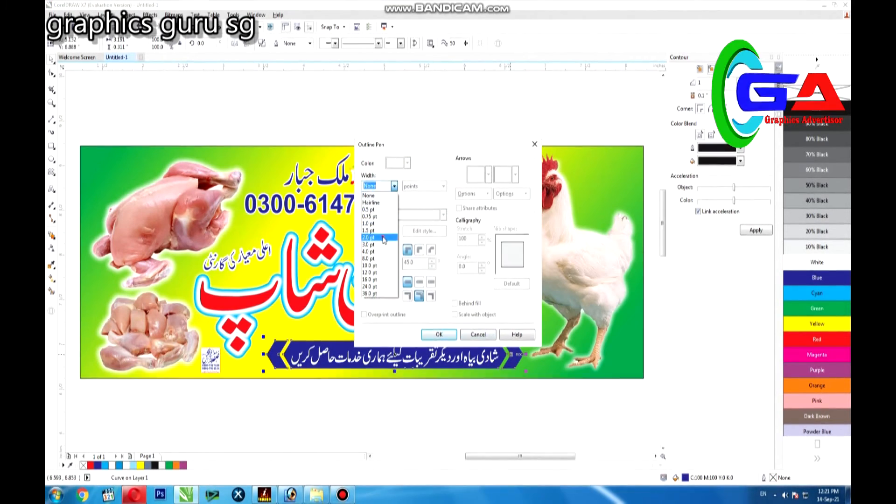
pyautogui.click(413, 254)
pyautogui.click(420, 282)
pyautogui.click(456, 303)
pyautogui.click(420, 282)
pyautogui.click(439, 334)
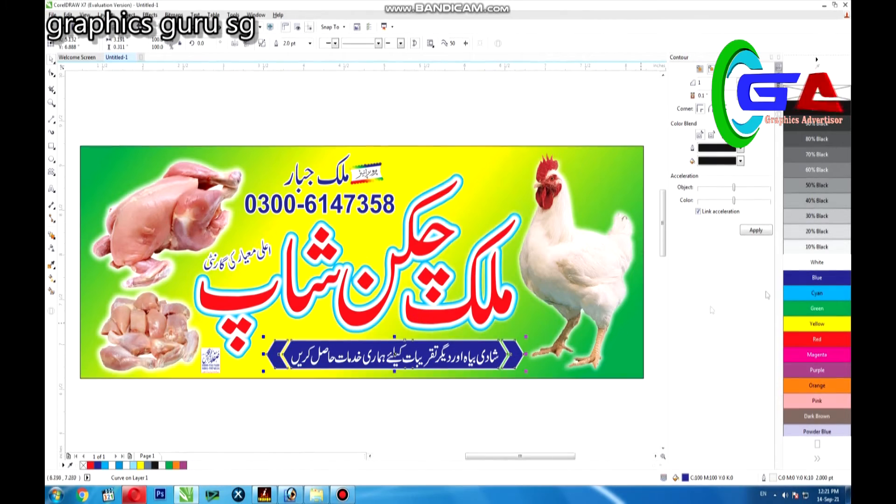
pyautogui.click(343, 435)
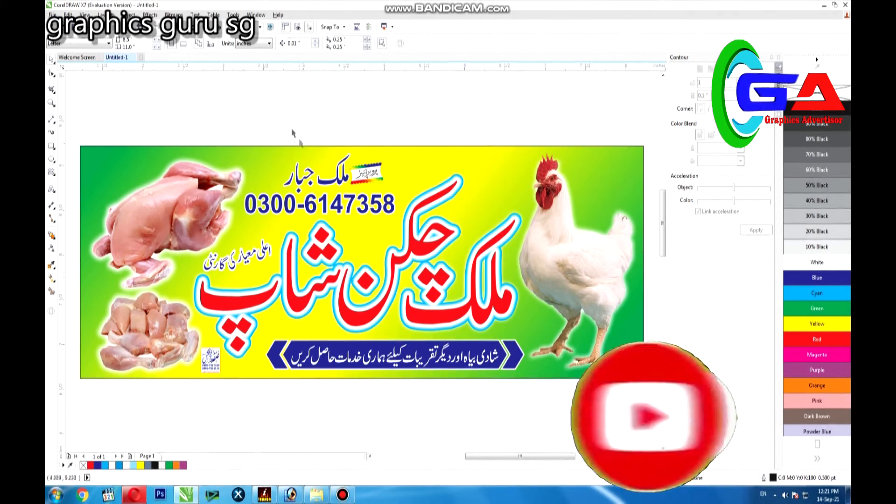
# Nudge the top corner nodes of the gradient background down to make the background 2.55 in high
pyautogui.click(295, 156)
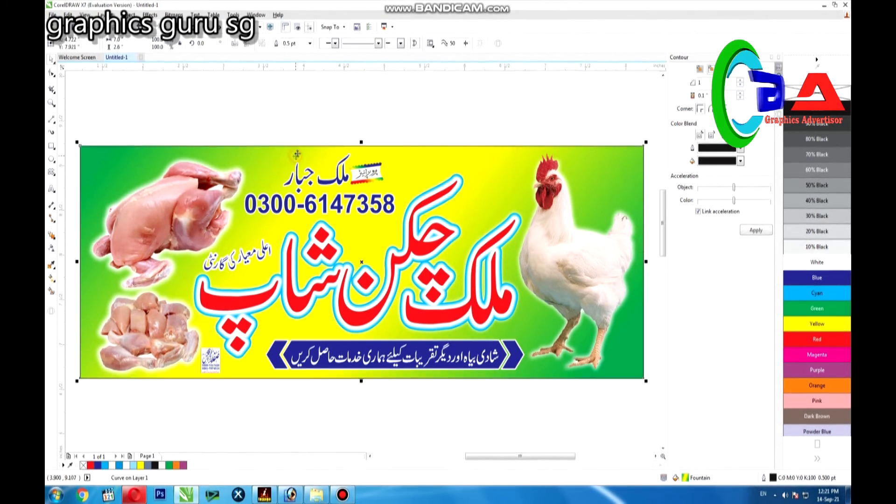
pyautogui.press('F10')
pyautogui.moveTo(566, 188); pyautogui.dragTo(647, 172)
pyautogui.press('Down')
pyautogui.press('Down')
pyautogui.press('Down')
pyautogui.press('Down')
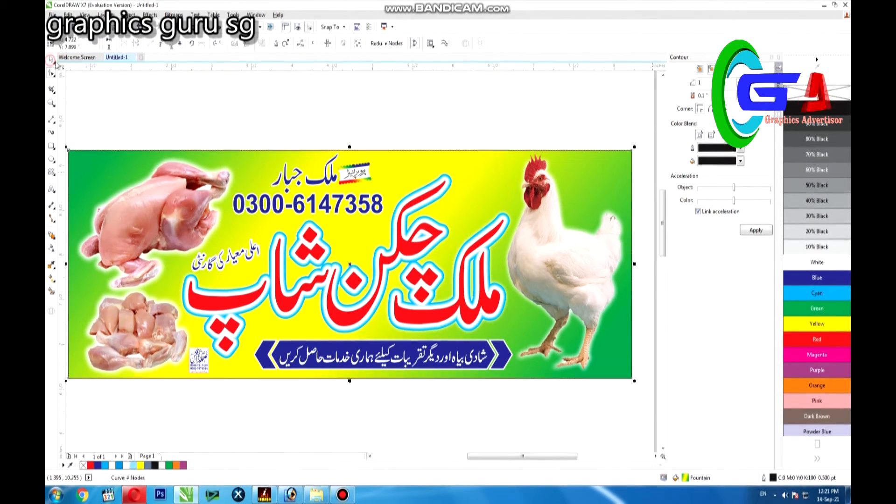
pyautogui.click(52, 60)
pyautogui.click(88, 380)
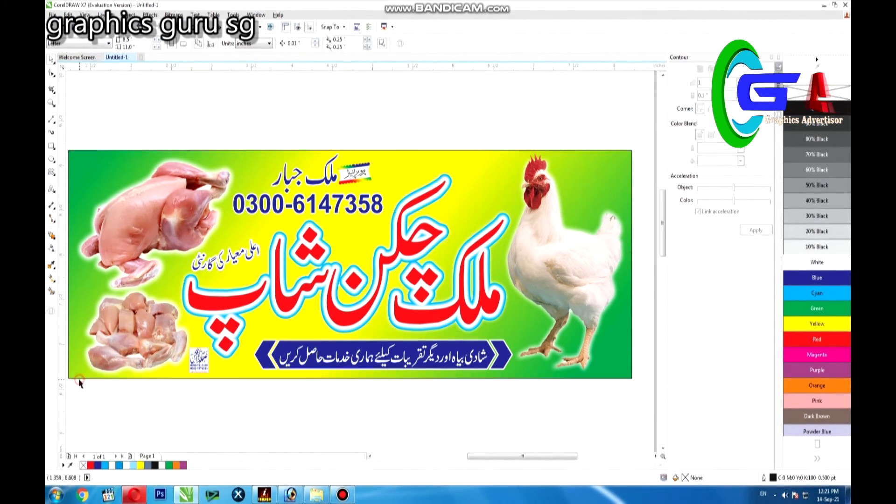
# Nudge the bottom corner nodes of the gradient background up to make the background 2.51 in high
pyautogui.click(70, 376)
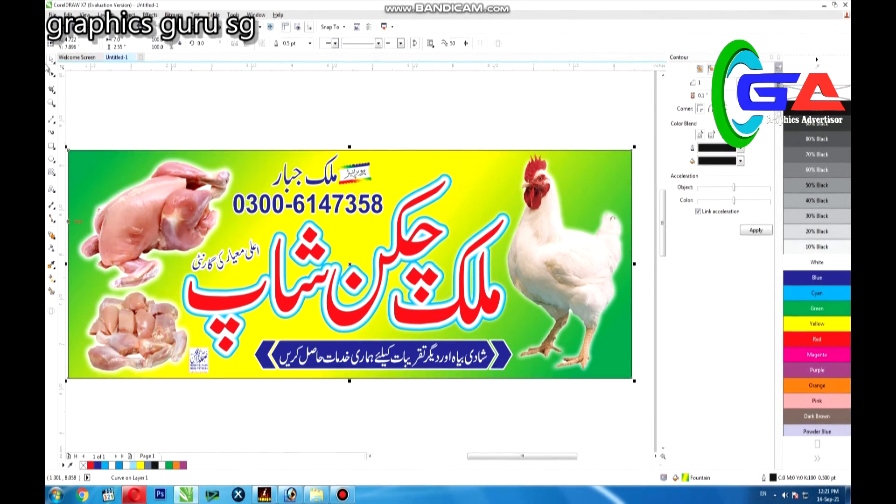
pyautogui.click(51, 72)
pyautogui.moveTo(646, 372); pyautogui.dragTo(84, 409)
pyautogui.press('Up')
pyautogui.press('Up')
pyautogui.press('Up')
pyautogui.press('Up')
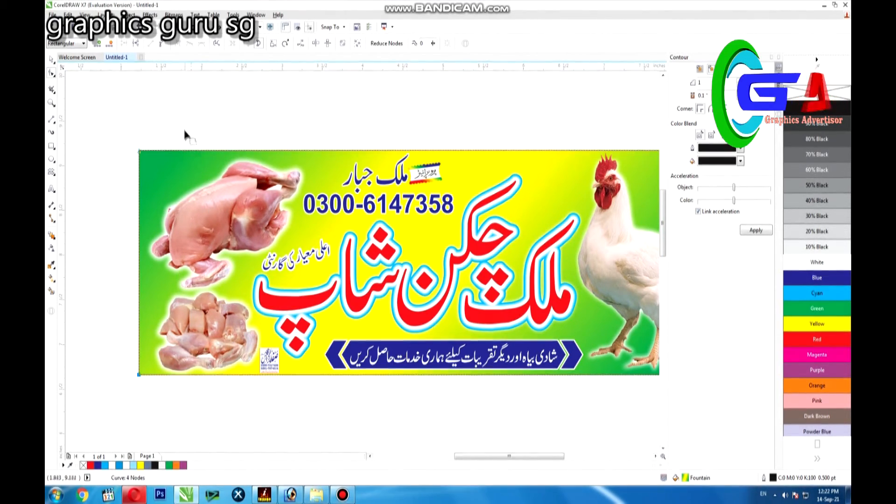
# Select the complete banner and place a copy of it directly above the original
pyautogui.click(218, 190)
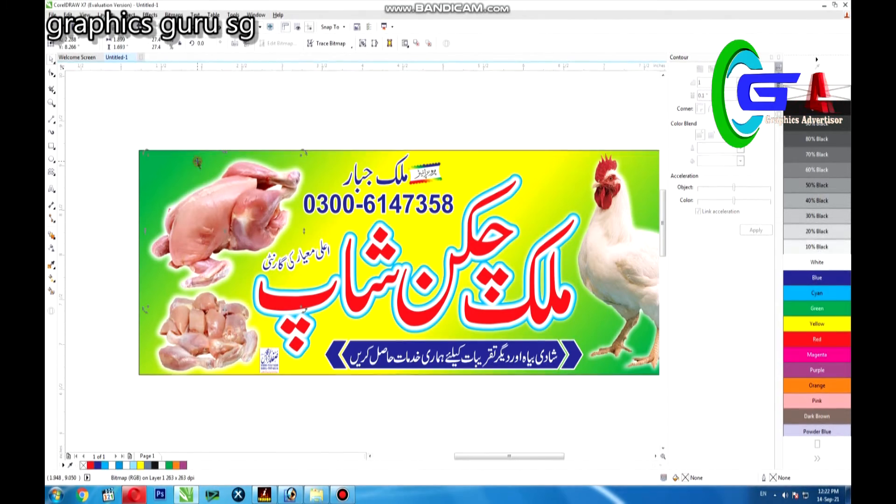
pyautogui.click(189, 376)
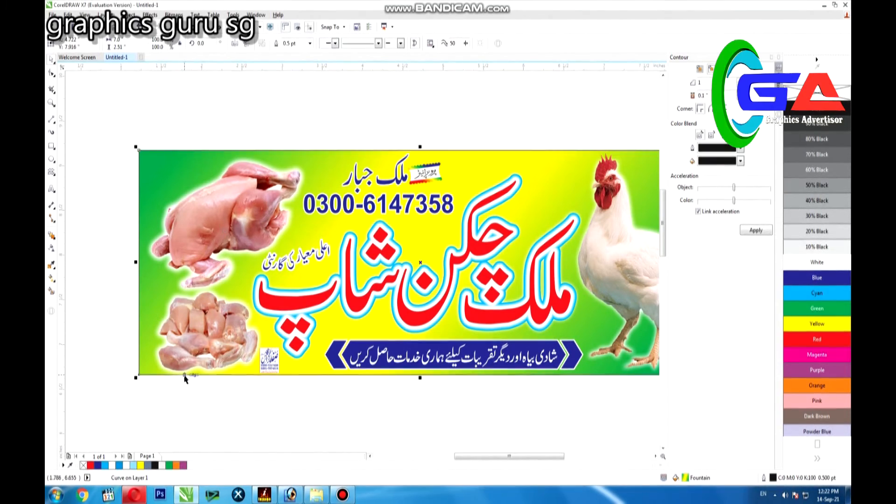
pyautogui.click(155, 373)
pyautogui.moveTo(110, 118); pyautogui.dragTo(729, 420)
pyautogui.press('F3')
pyautogui.moveTo(496, 299); pyautogui.dragTo(496, 184)
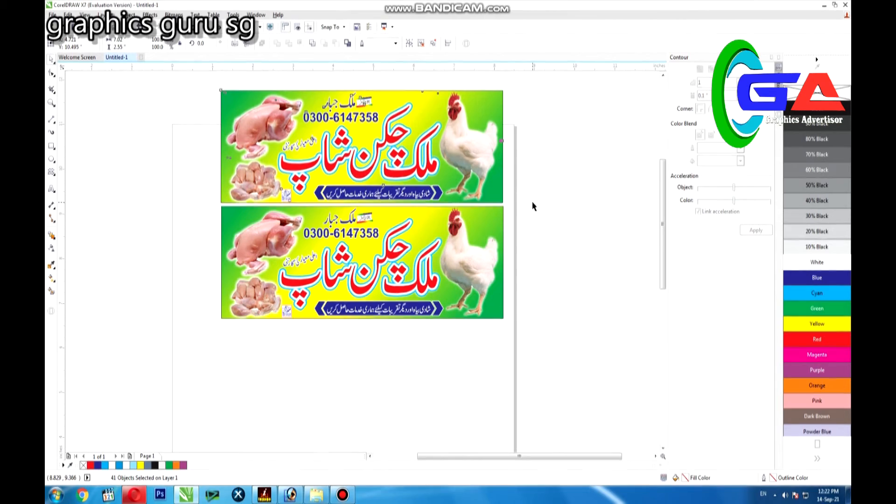
pyautogui.moveTo(145, 79); pyautogui.dragTo(642, 462)
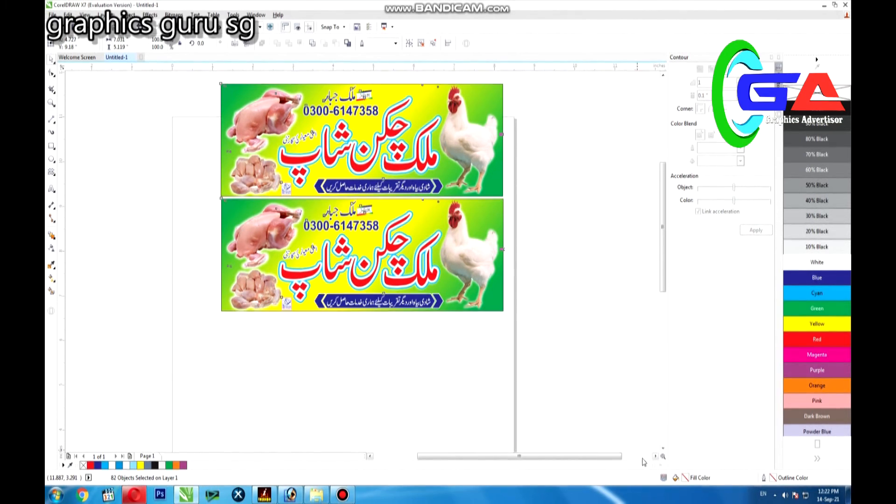
pyautogui.click(566, 171)
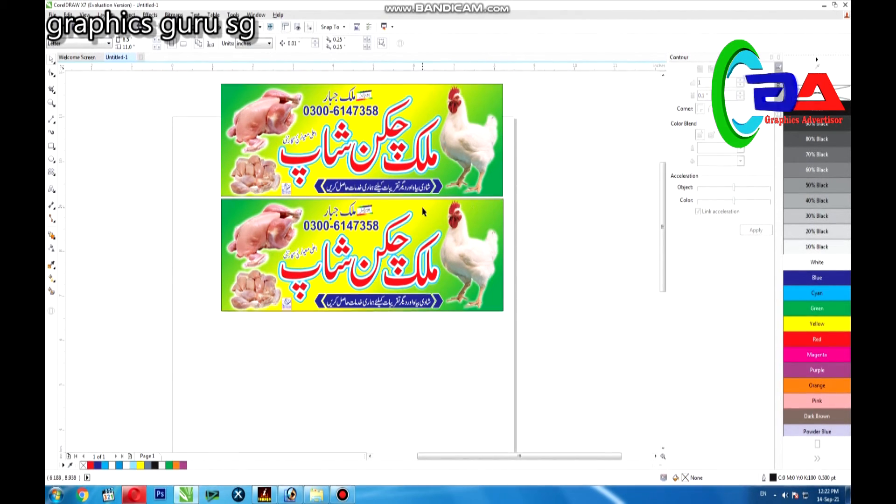
pyautogui.click(498, 201)
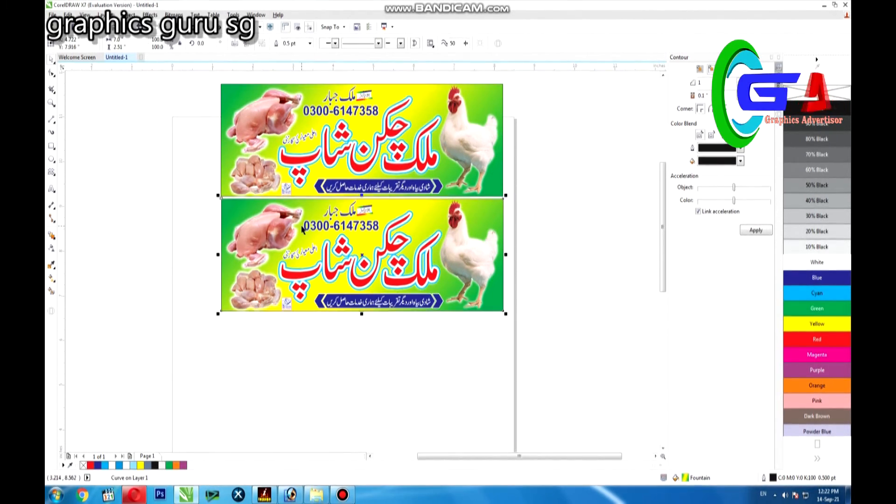
pyautogui.moveTo(297, 353); pyautogui.dragTo(287, 357)
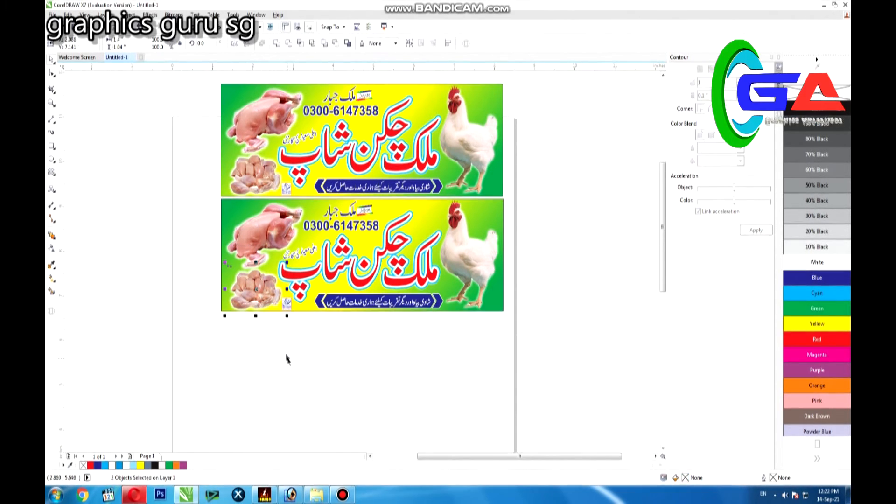
pyautogui.click(264, 340)
pyautogui.hotkey('ctrl', 'g')
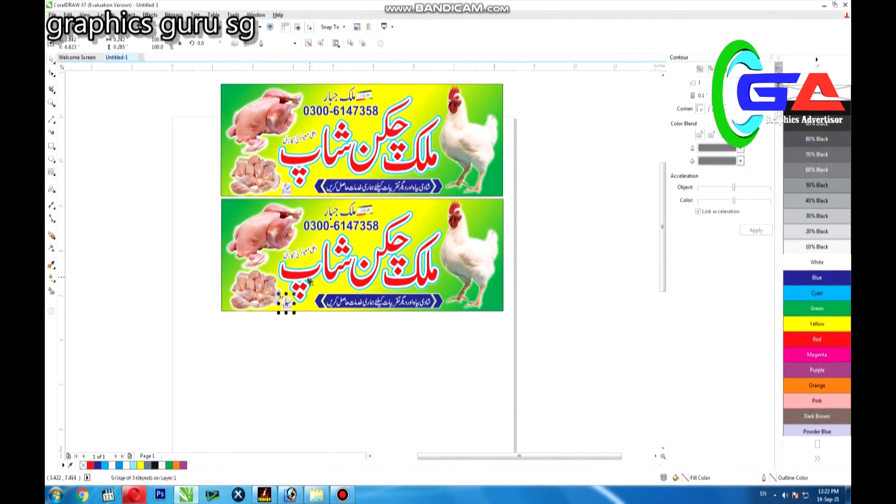
# Shrink the chicken pieces photo with its glow to about 1.32 by 0.98 in and shift it slightly up and left
pyautogui.scroll(2, 254, 290)
pyautogui.moveTo(127, 214); pyautogui.dragTo(302, 362)
pyautogui.hotkey('ctrl', 'z')
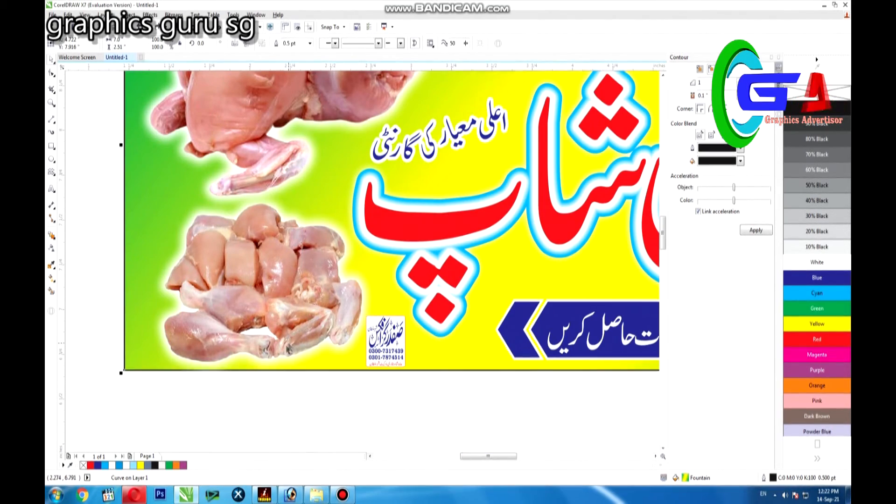
pyautogui.moveTo(104, 424); pyautogui.dragTo(391, 183)
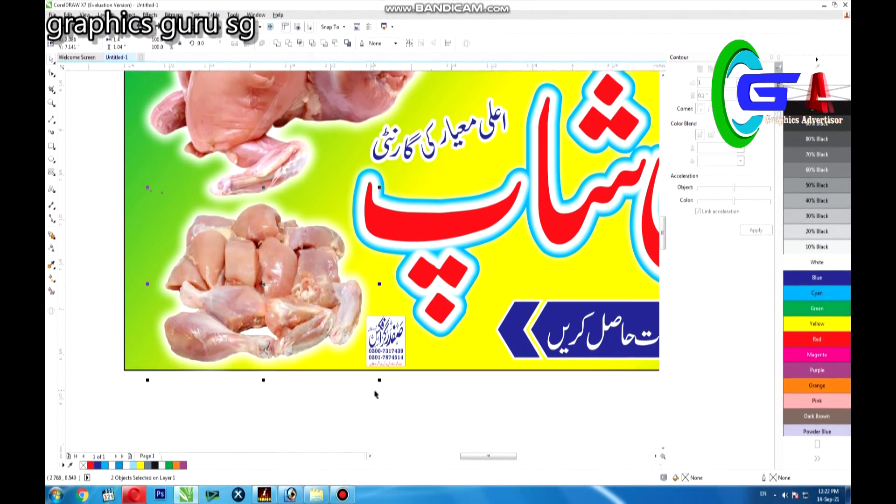
pyautogui.moveTo(379, 380); pyautogui.dragTo(366, 369)
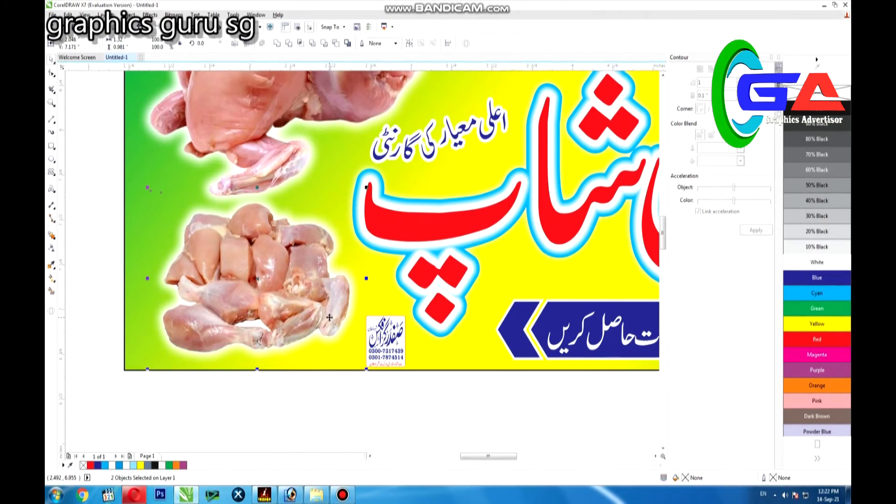
pyautogui.moveTo(329, 317); pyautogui.dragTo(327, 315)
# Nudge the white shop card about 0.05 in left and 0.07 in up, away from the banner's lower edge
pyautogui.click(385, 339)
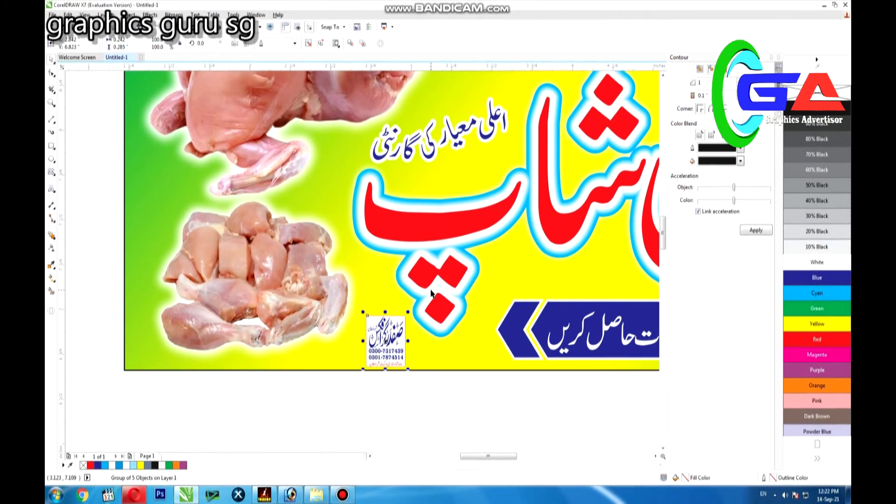
pyautogui.press('Left')
pyautogui.press('Left')
pyautogui.press('Left')
pyautogui.press('Left')
pyautogui.press('Left')
pyautogui.press('Up')
pyautogui.press('Up')
pyautogui.press('Up')
pyautogui.press('Up')
pyautogui.press('Up')
pyautogui.press('Up')
pyautogui.press('Up')
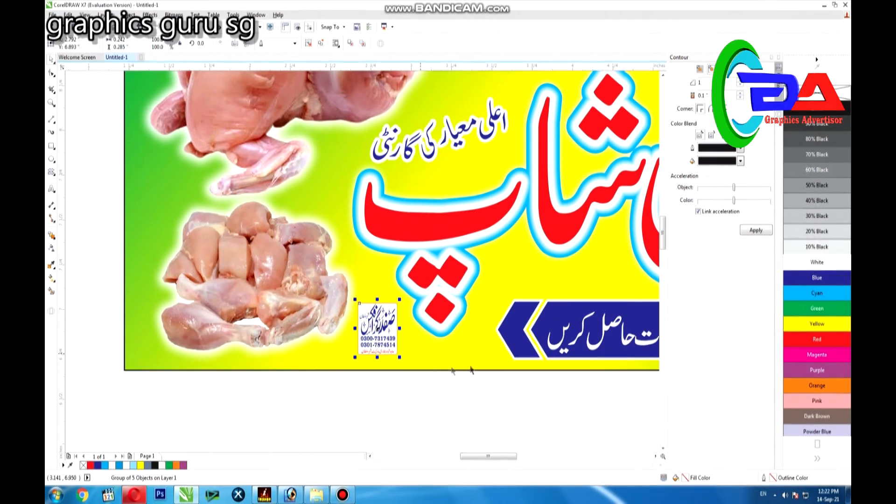
# Shrink the lower banner's slogan ribbon to about 3.09 by 0.30 in and nudge it slightly right and up
pyautogui.click(531, 342)
pyautogui.click(656, 456)
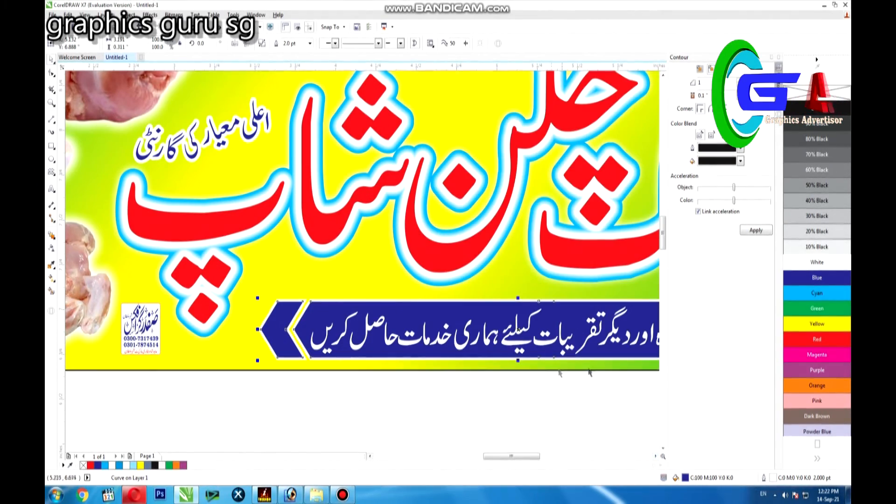
pyautogui.click(654, 456)
pyautogui.click(653, 456)
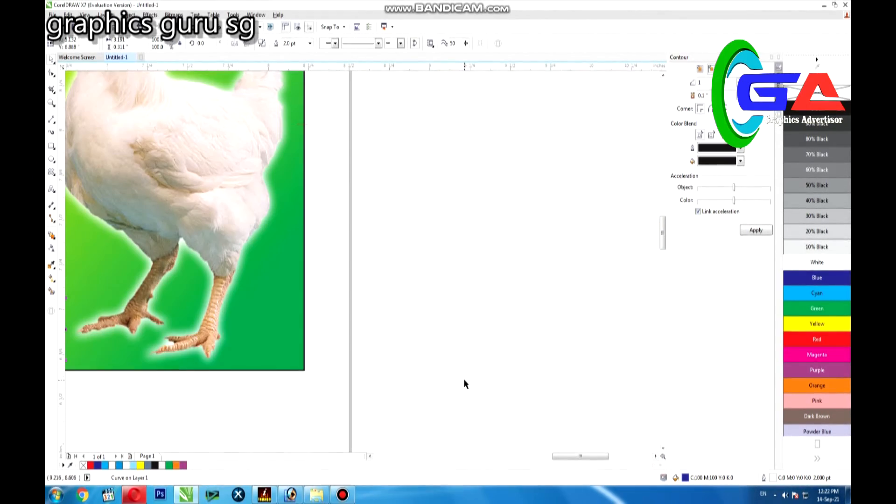
pyautogui.press('F4')
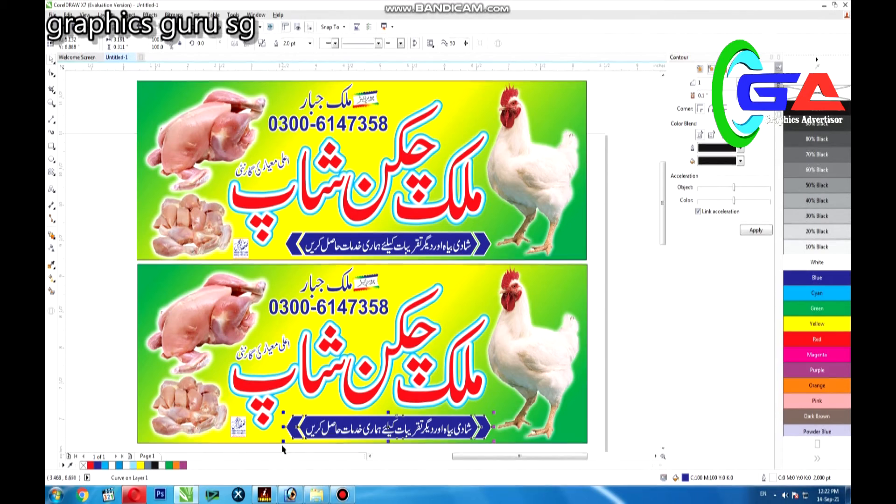
pyautogui.moveTo(266, 445); pyautogui.dragTo(491, 414)
pyautogui.press('Right')
pyautogui.press('Right')
pyautogui.press('Right')
pyautogui.press('Right')
pyautogui.press('Right')
pyautogui.press('Up')
pyautogui.press('Up')
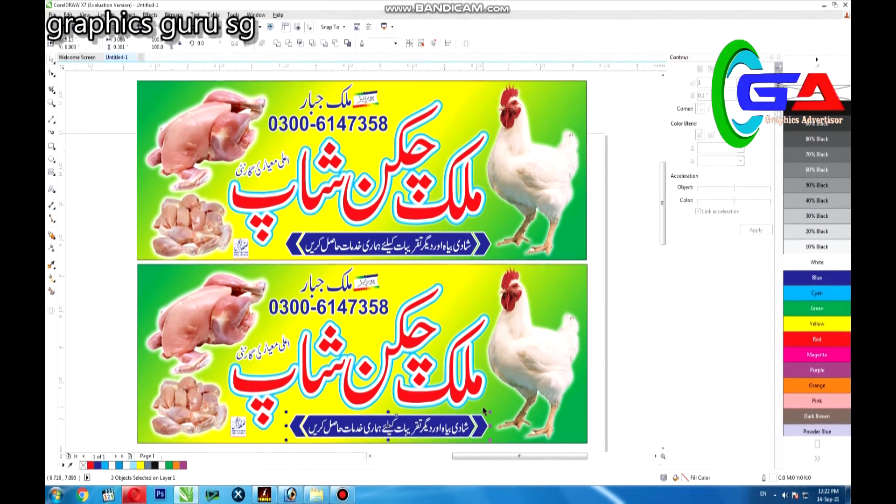
# Shrink the lower banner's rooster photo with its glow to about 1.91 by 2.37 in
pyautogui.click(533, 380)
pyautogui.moveTo(606, 253); pyautogui.dragTo(125, 451)
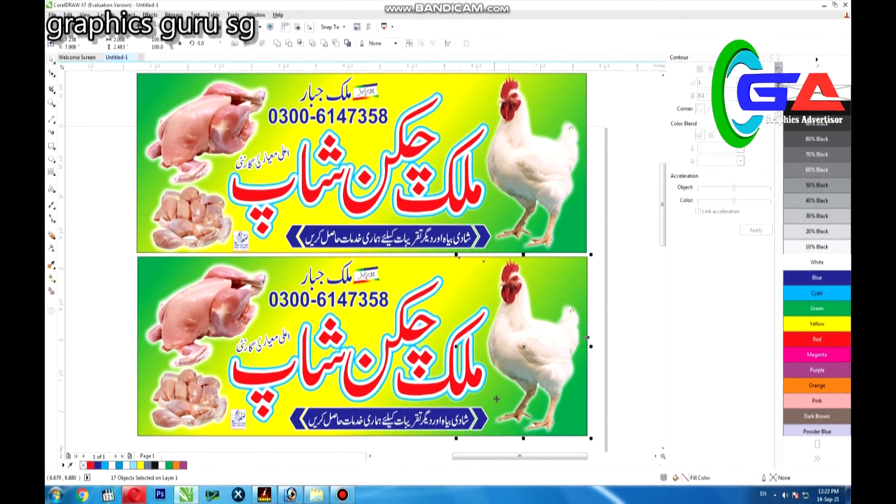
pyautogui.moveTo(590, 254); pyautogui.dragTo(589, 262)
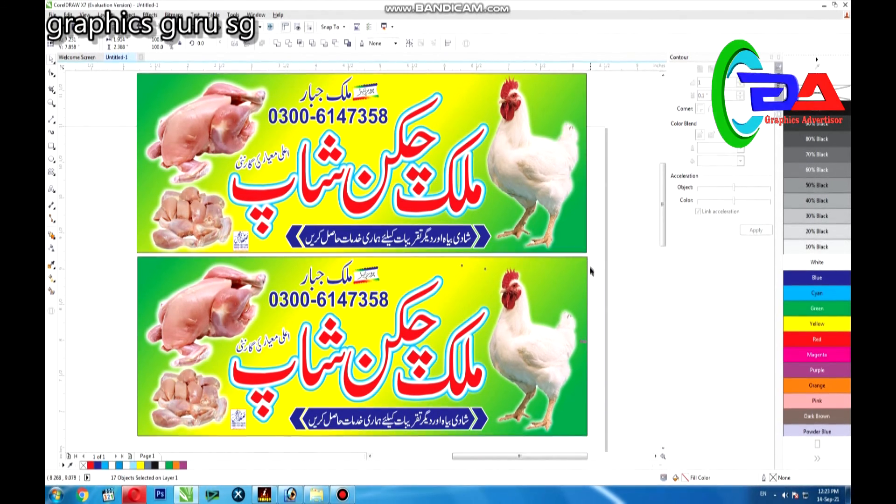
# Nudge the bottom corner nodes of the lower banner's gradient background up to make it 2.48 in high
pyautogui.click(581, 257)
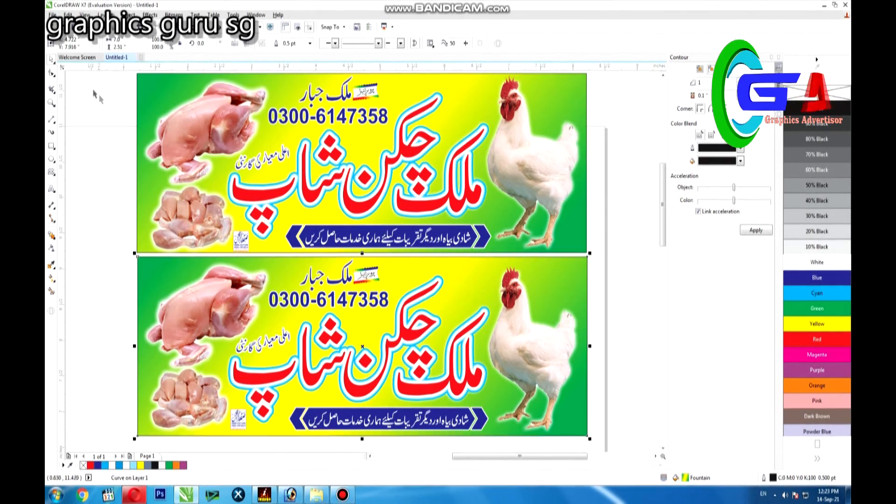
pyautogui.moveTo(144, 437); pyautogui.dragTo(600, 441)
pyautogui.press('Up')
pyautogui.press('Up')
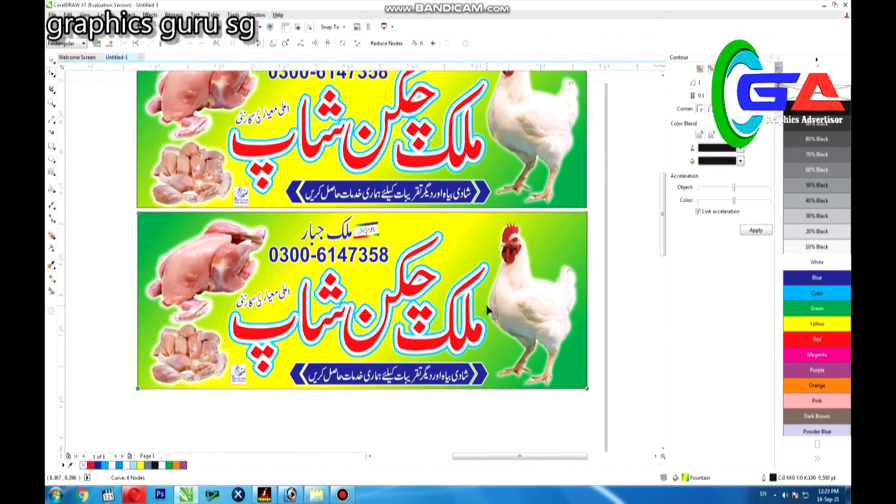
pyautogui.click(107, 190)
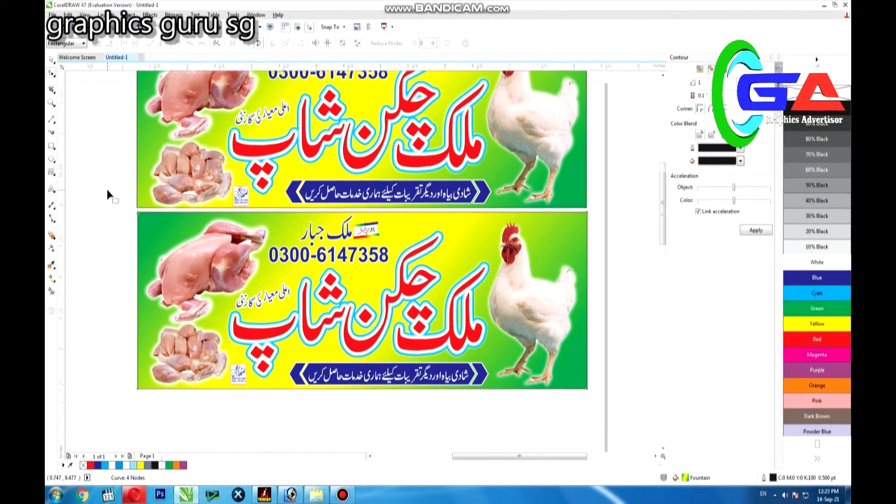
pyautogui.click(50, 61)
pyautogui.press('F4')
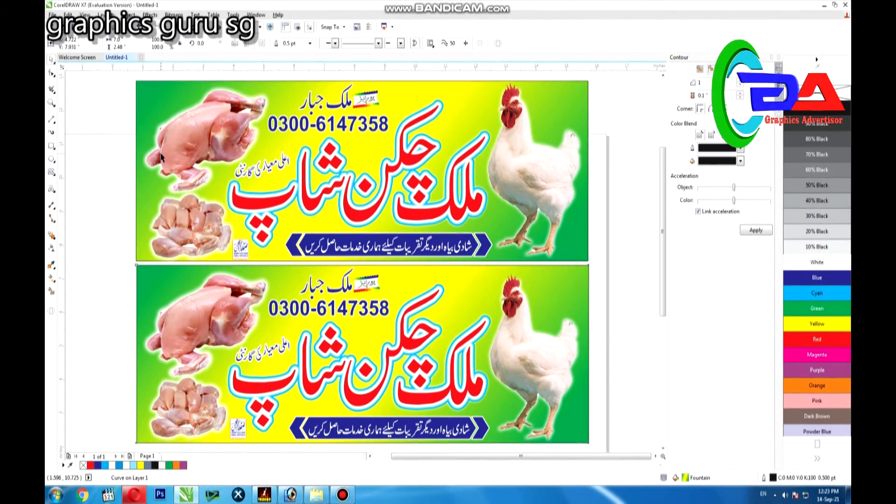
# Check the size of both banners together and of the lower one alone, and inspect the upper banner's details up close
pyautogui.scroll(-2, 162, 153)
pyautogui.moveTo(122, 97); pyautogui.dragTo(392, 327)
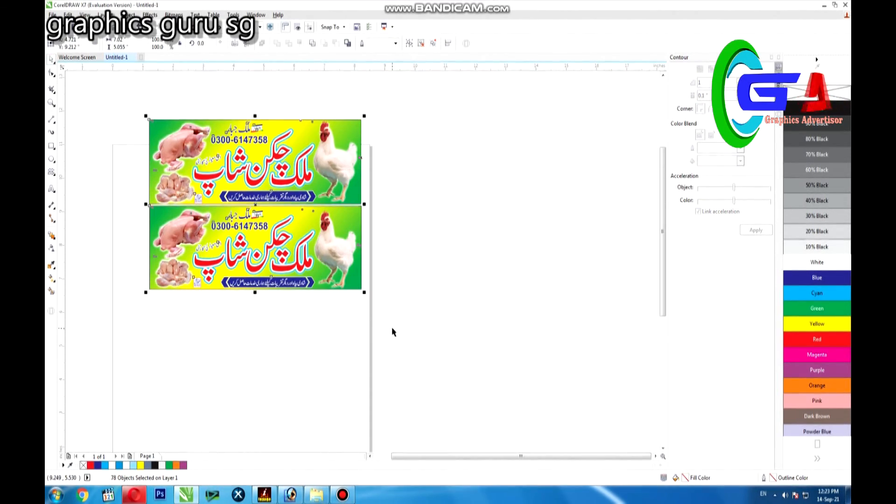
pyautogui.moveTo(380, 195); pyautogui.dragTo(138, 329)
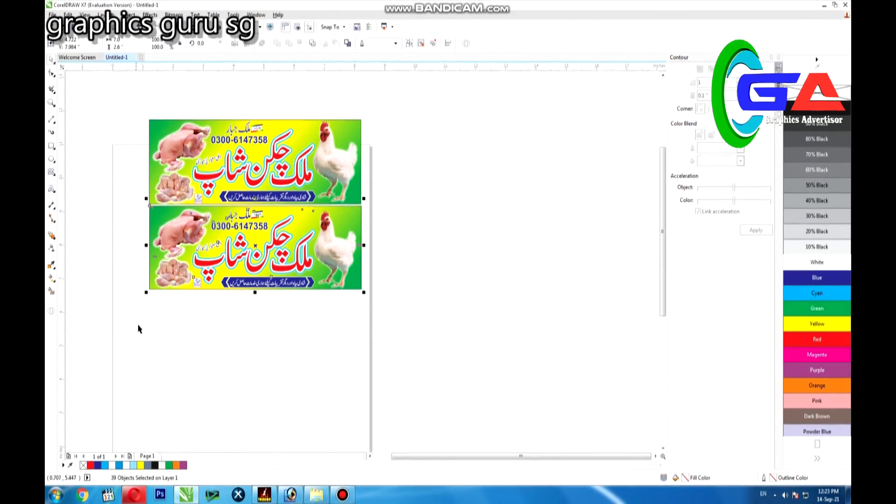
pyautogui.scroll(2, 194, 159)
pyautogui.scroll(2, 256, 154)
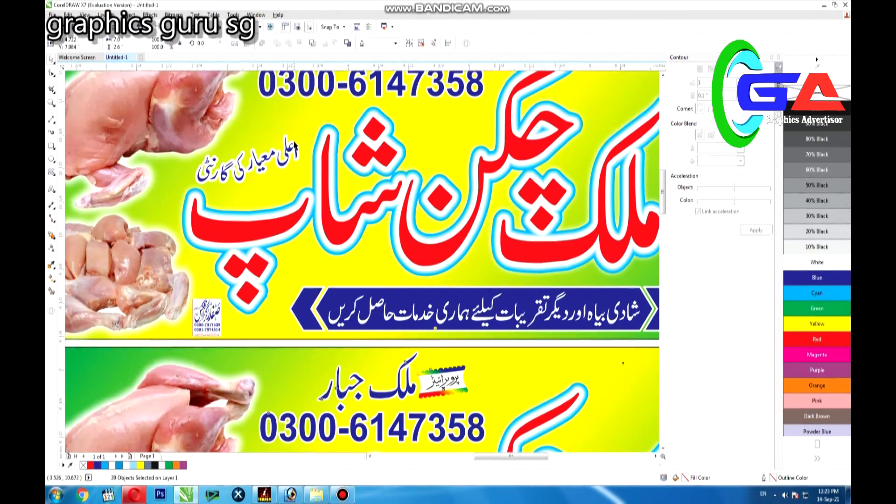
pyautogui.moveTo(177, 343); pyautogui.dragTo(228, 309)
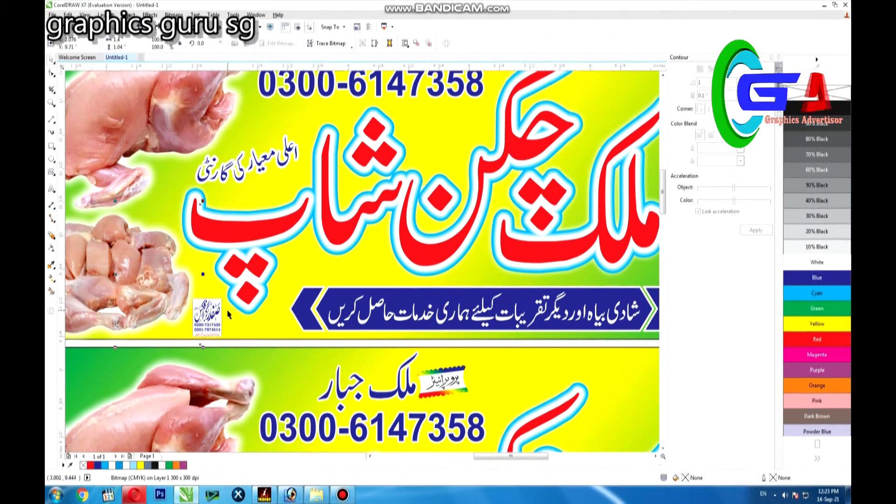
pyautogui.press('F4')
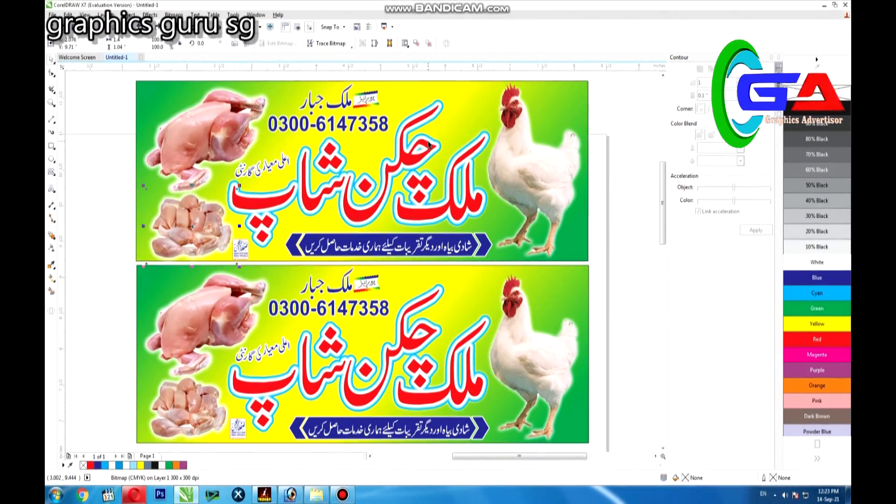
# Select the complete upper banner and nudge it 0.01 in right and 0.01 in down to line up with the lower one
pyautogui.click(615, 115)
pyautogui.moveTo(118, 70); pyautogui.dragTo(339, 177)
pyautogui.moveTo(614, 261); pyautogui.dragTo(611, 72)
pyautogui.moveTo(484, 255); pyautogui.dragTo(606, 264)
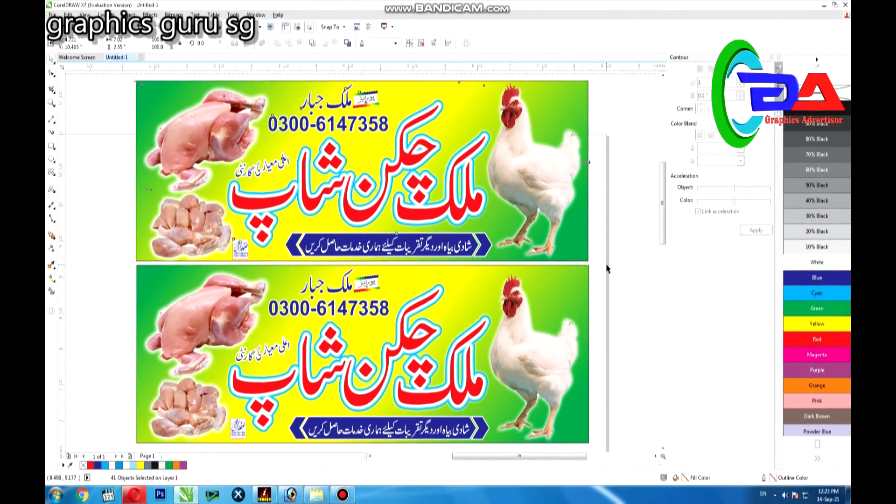
pyautogui.press('Right')
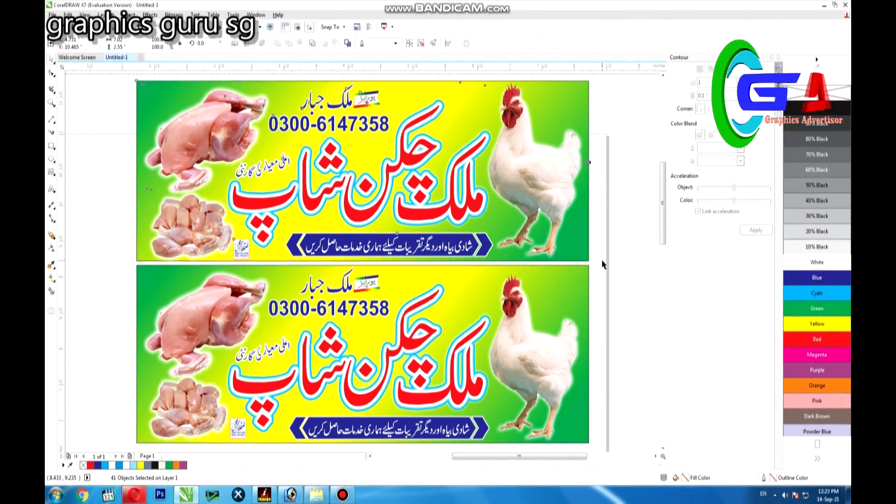
pyautogui.press('Down')
pyautogui.scroll(-2, 602, 260)
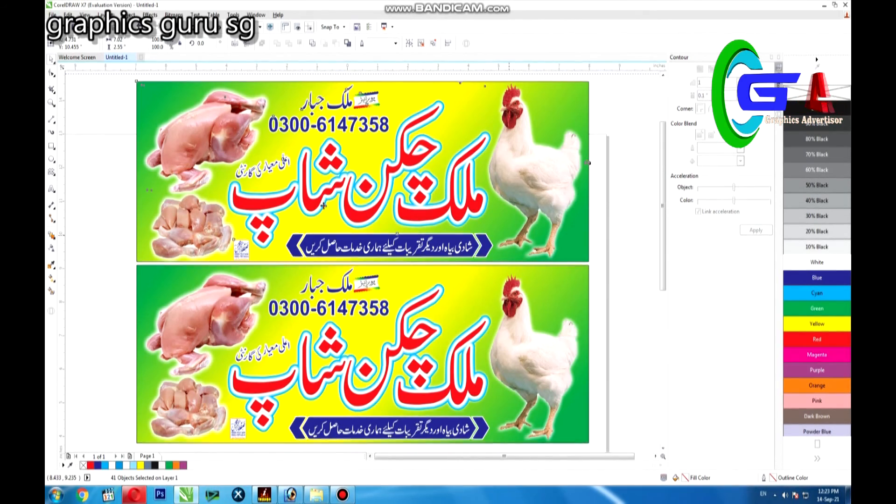
# Select both banners together and set their overall size to 7 in wide by 5 in high
pyautogui.moveTo(253, 136); pyautogui.dragTo(641, 396)
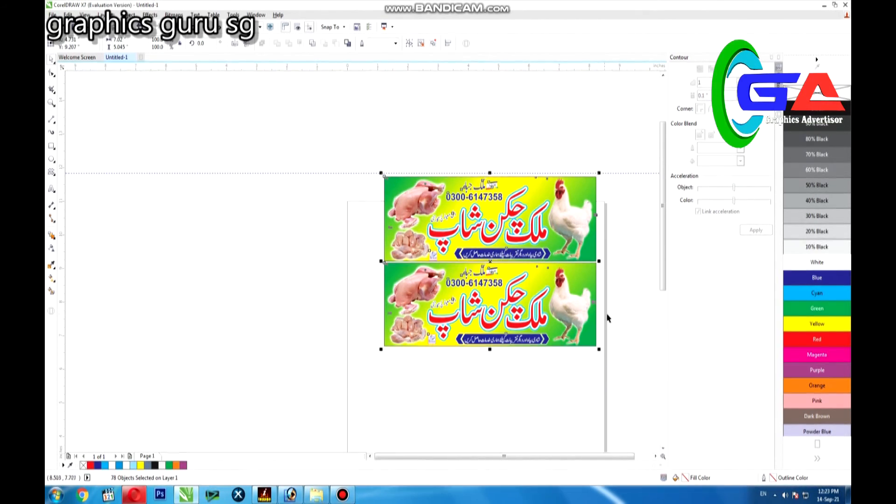
pyautogui.doubleClick(121, 41)
pyautogui.write('7')
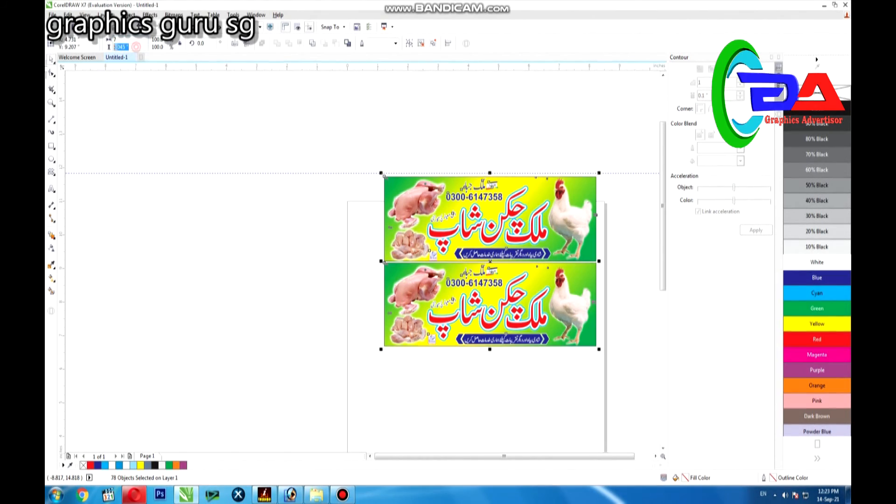
pyautogui.write('5')
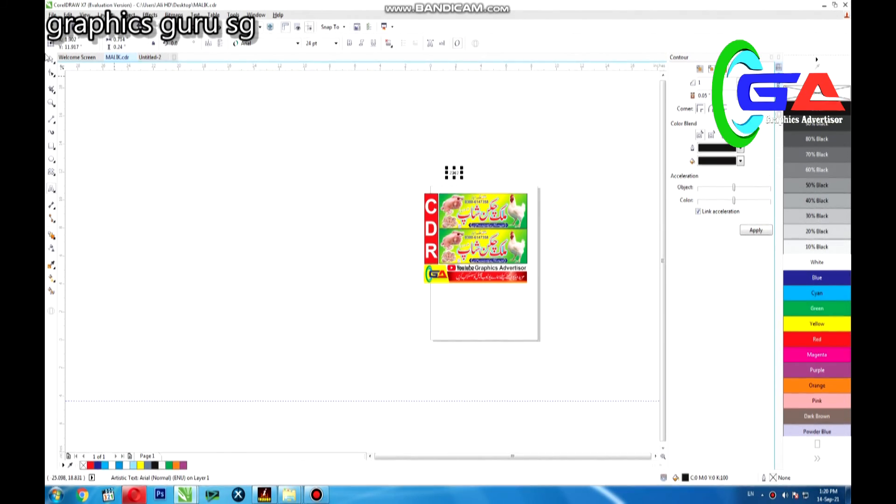
# Enlarge the four-digit number text above the banners in MALIK.cdr and place it just over the top banner's left half
pyautogui.moveTo(425, 173); pyautogui.dragTo(536, 238)
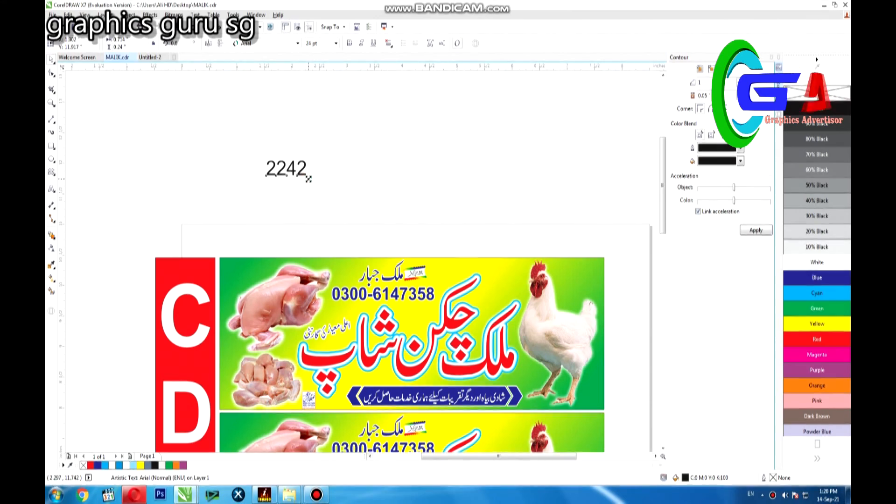
pyautogui.moveTo(309, 179); pyautogui.dragTo(394, 222)
pyautogui.moveTo(351, 196); pyautogui.dragTo(361, 235)
pyautogui.click(442, 182)
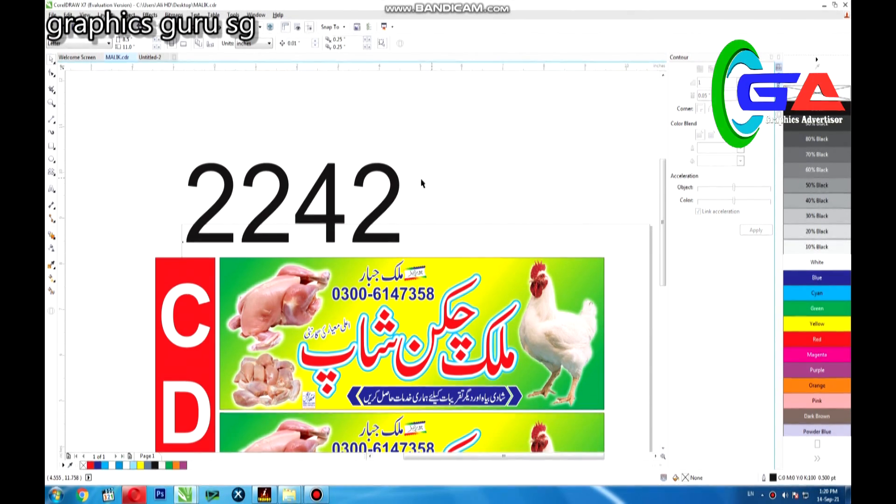
# Examine the lower banner and the YouTube channel strip beneath it up close across their full width
pyautogui.doubleClick(52, 103)
pyautogui.moveTo(155, 325); pyautogui.dragTo(468, 456)
pyautogui.moveTo(111, 153); pyautogui.dragTo(693, 331)
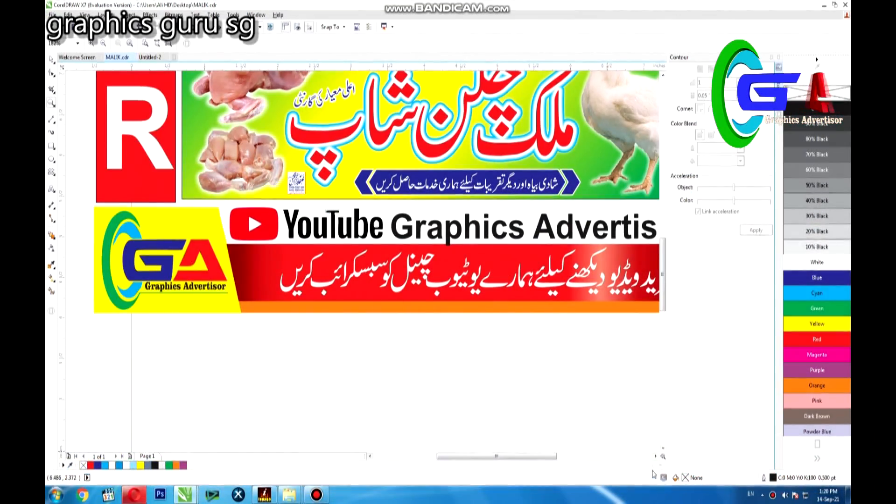
pyautogui.click(654, 455)
pyautogui.click(655, 455)
pyautogui.press('F4')
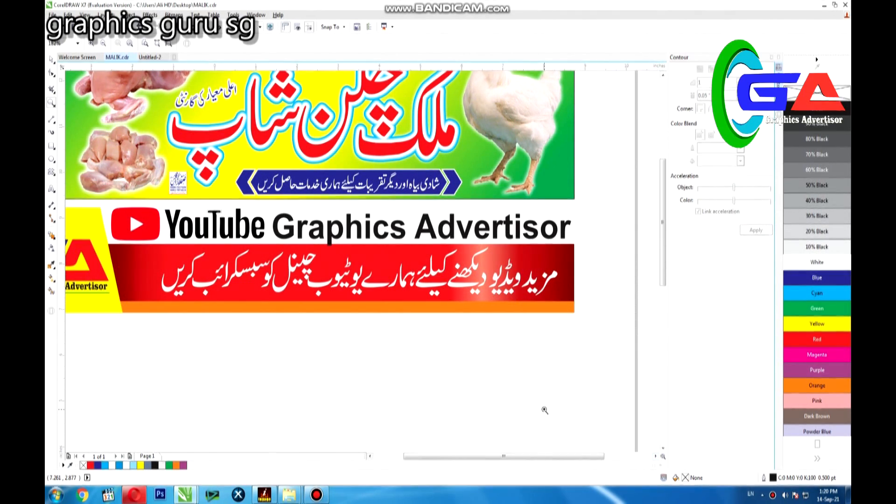